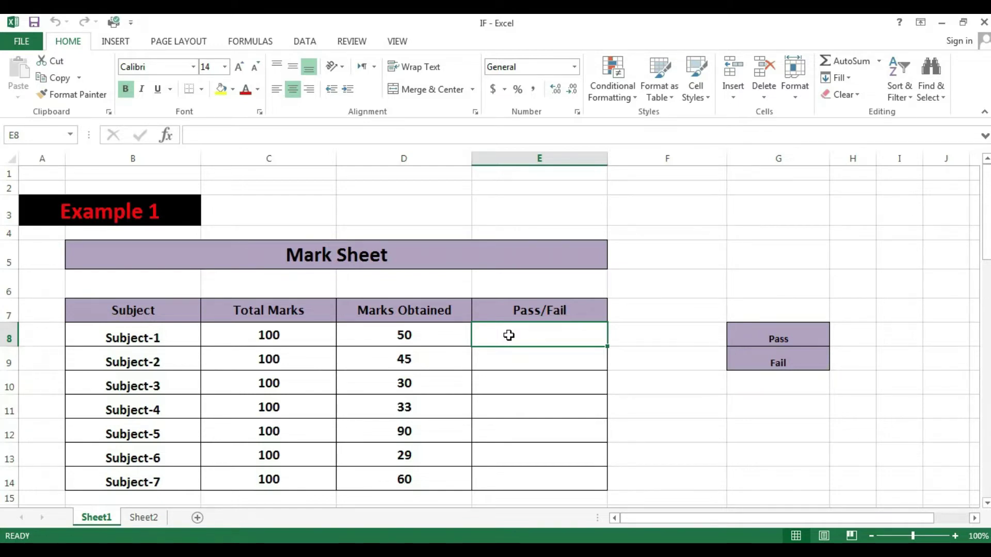
Step: Begin an IF formula in cell E8 for Subject-1 with the logical test D8>40
{"action": "left_click", "coordinate": [509, 335]}
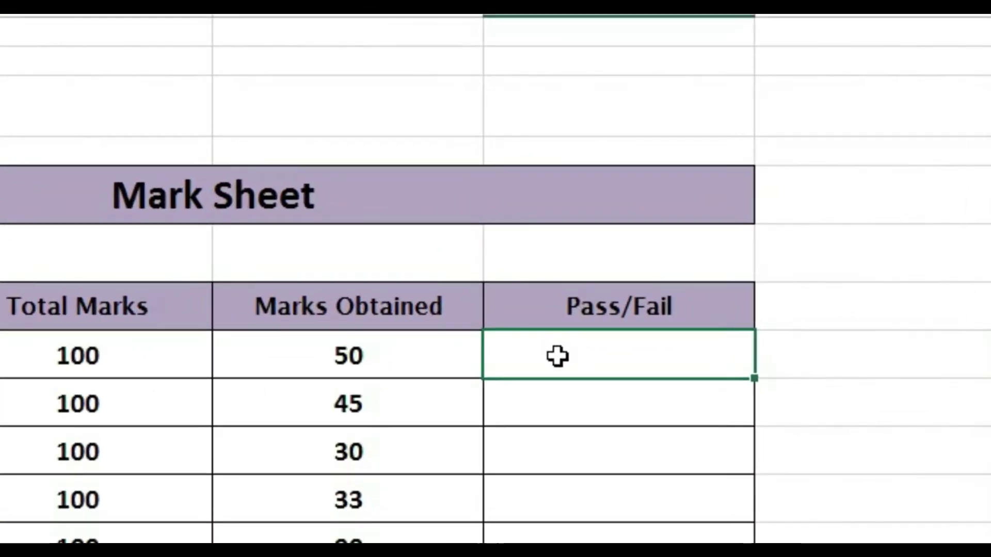
{"action": "type", "text": "="}
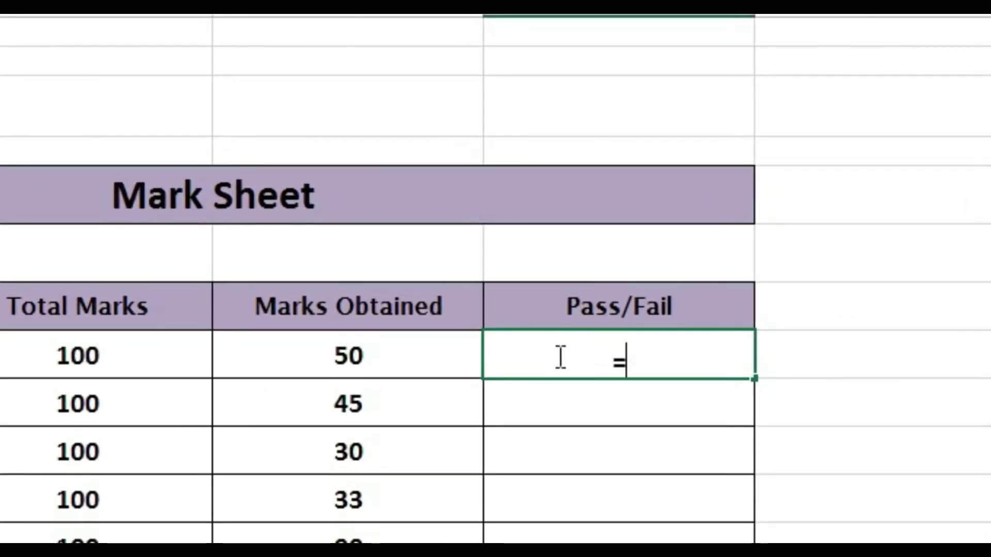
{"action": "type", "text": "if"}
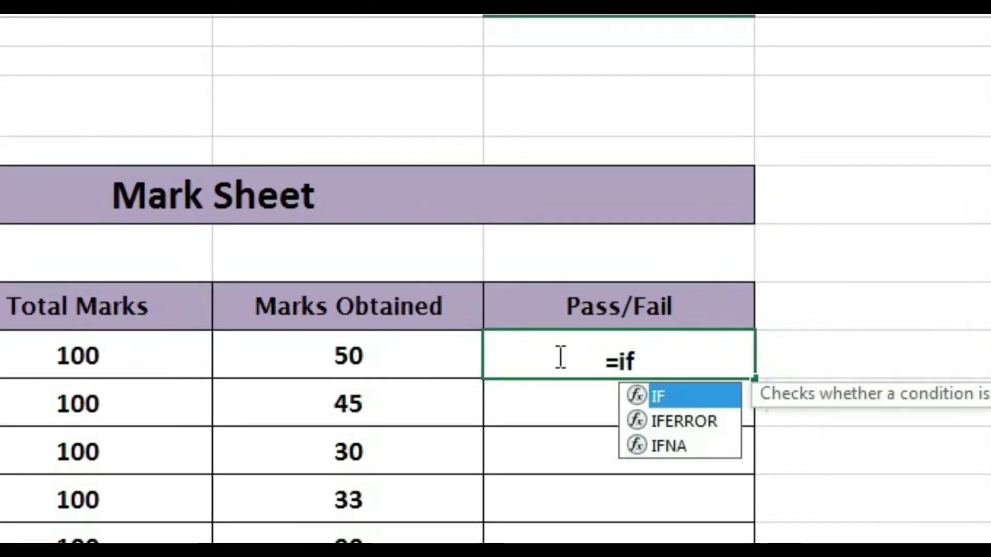
{"action": "type", "text": "("}
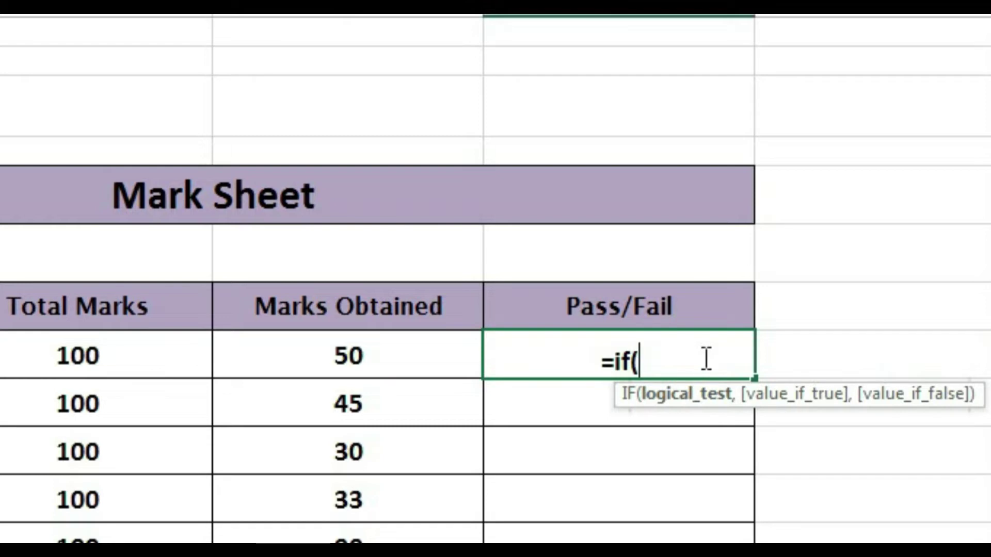
{"action": "left_click", "coordinate": [391, 356]}
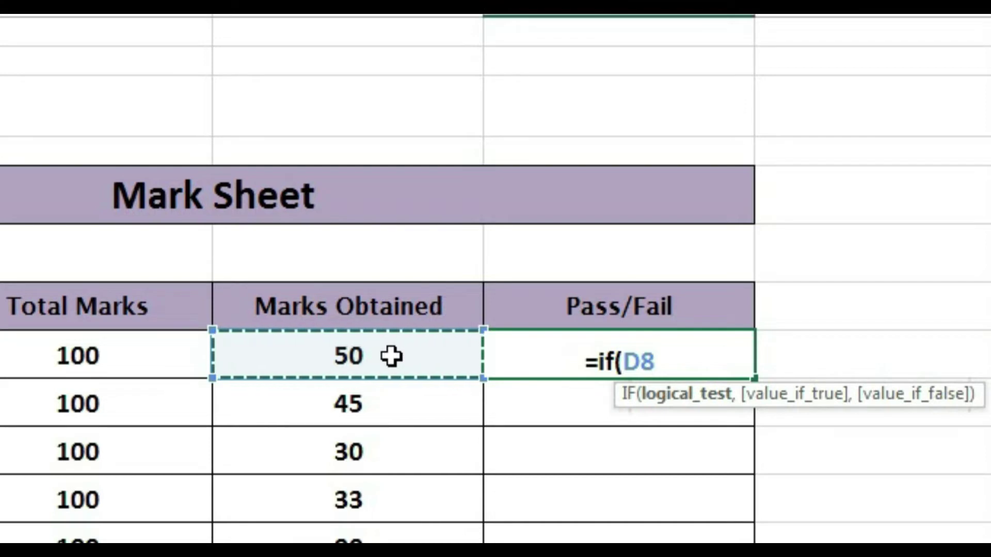
{"action": "type", "text": ">"}
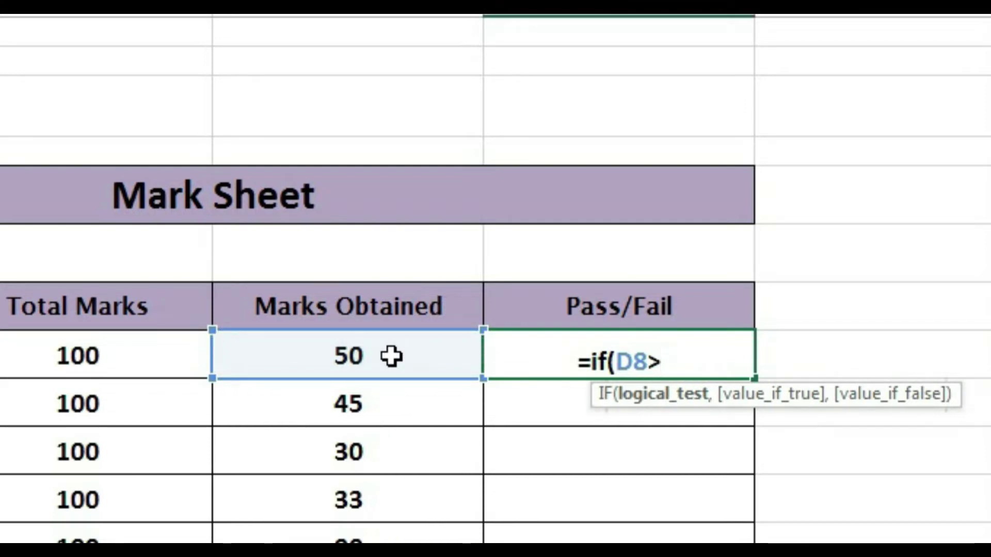
{"action": "type", "text": "4"}
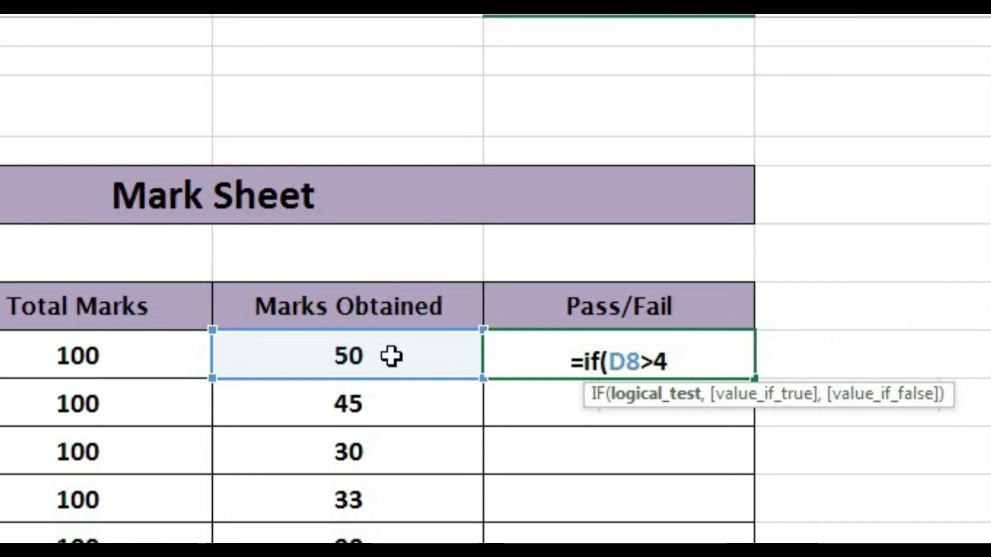
{"action": "type", "text": "0"}
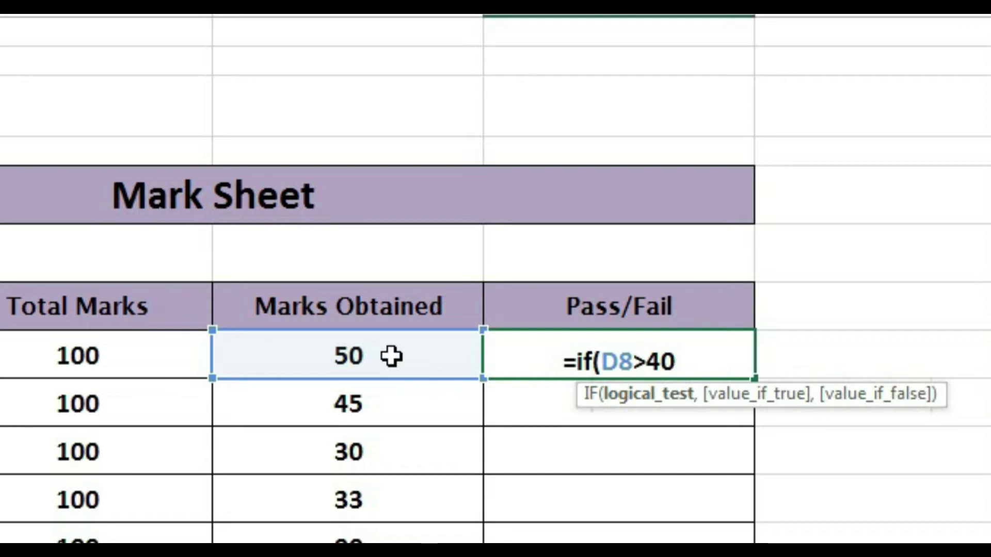
{"action": "type", "text": ","}
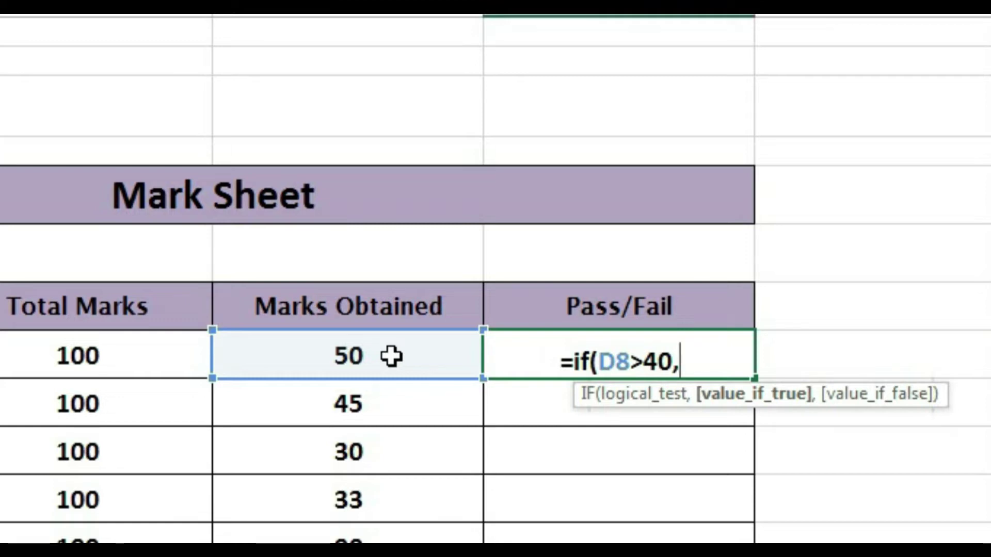
Step: Complete the E8 formula with "Pass" as the value if true and "Fail" as the value if false
{"action": "type", "text": "\""}
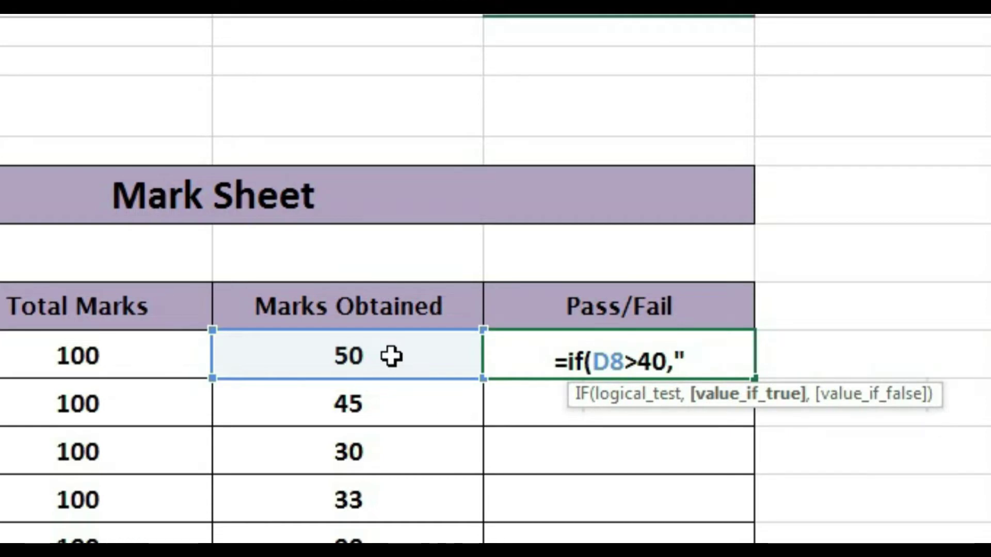
{"action": "type", "text": "Pass"}
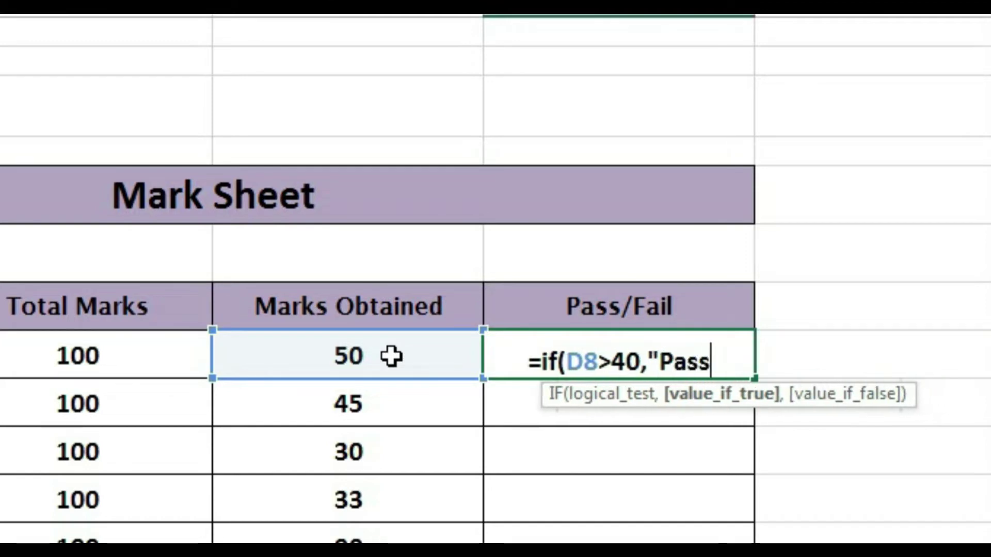
{"action": "type", "text": "\""}
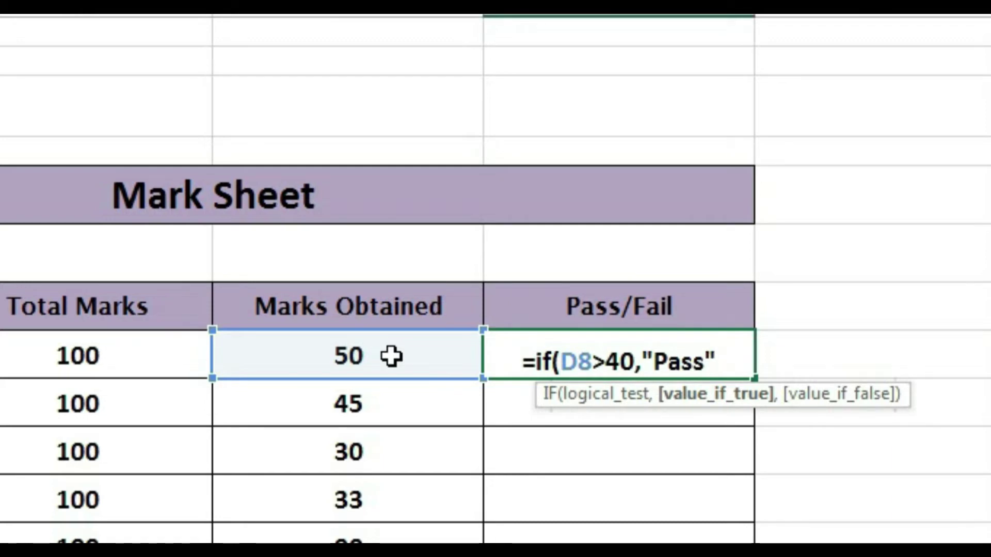
{"action": "type", "text": ","}
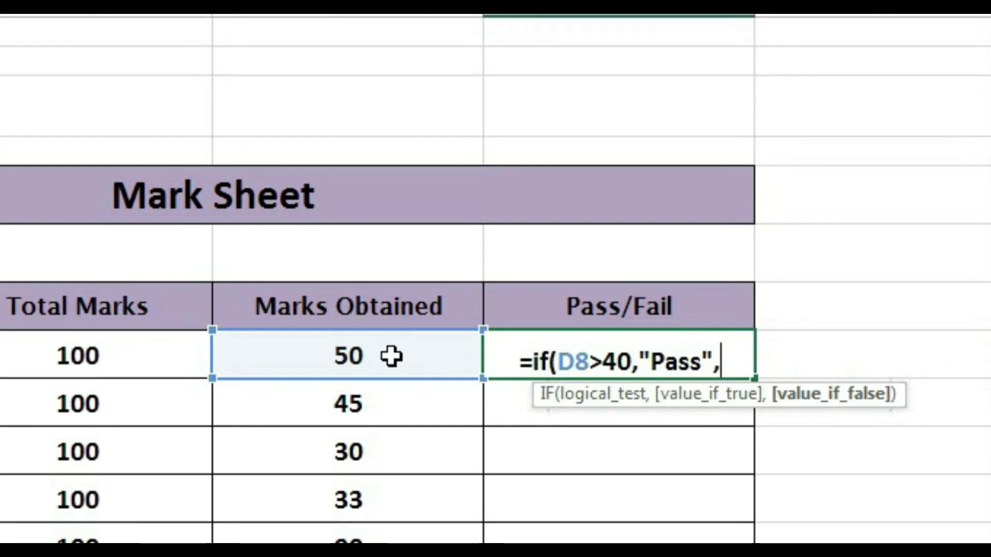
{"action": "type", "text": "\""}
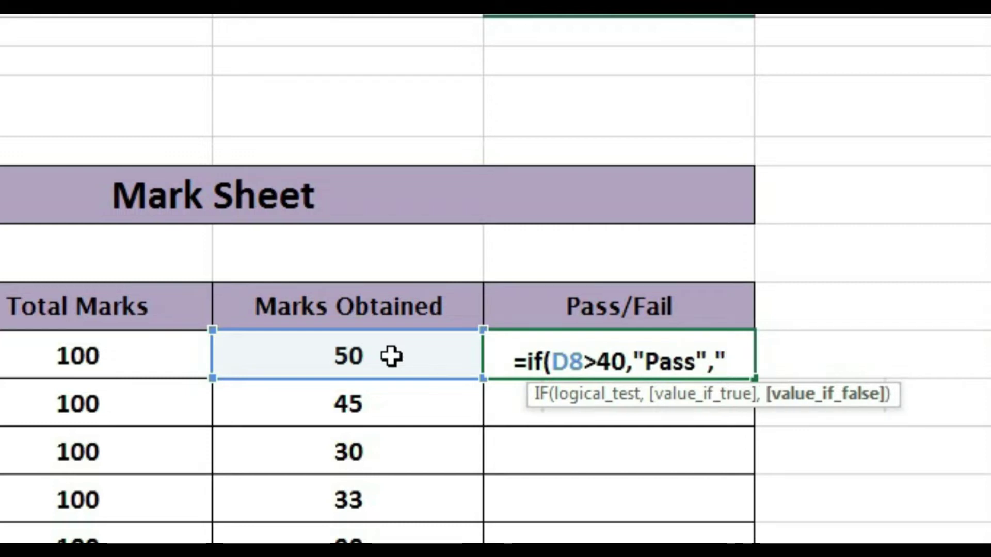
{"action": "type", "text": "Fail"}
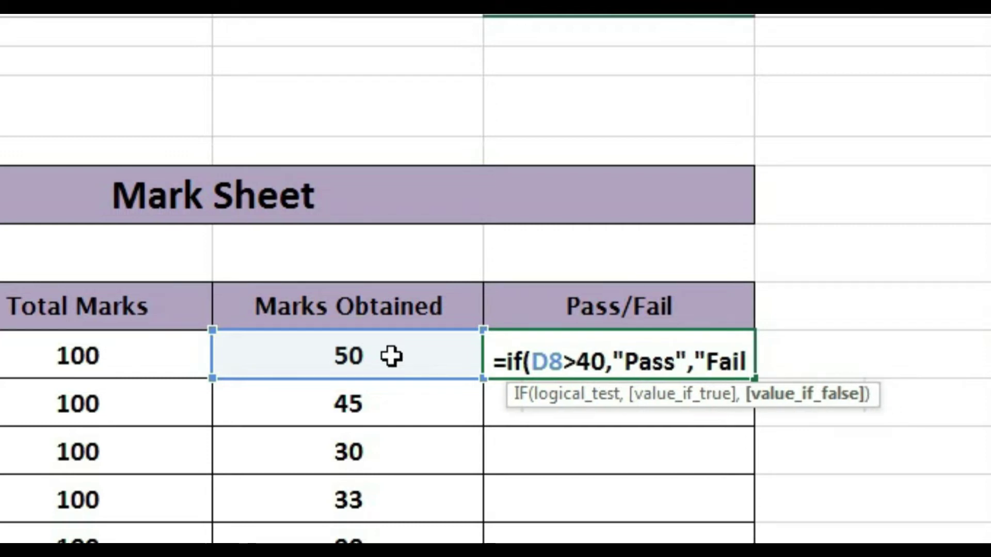
{"action": "type", "text": "\""}
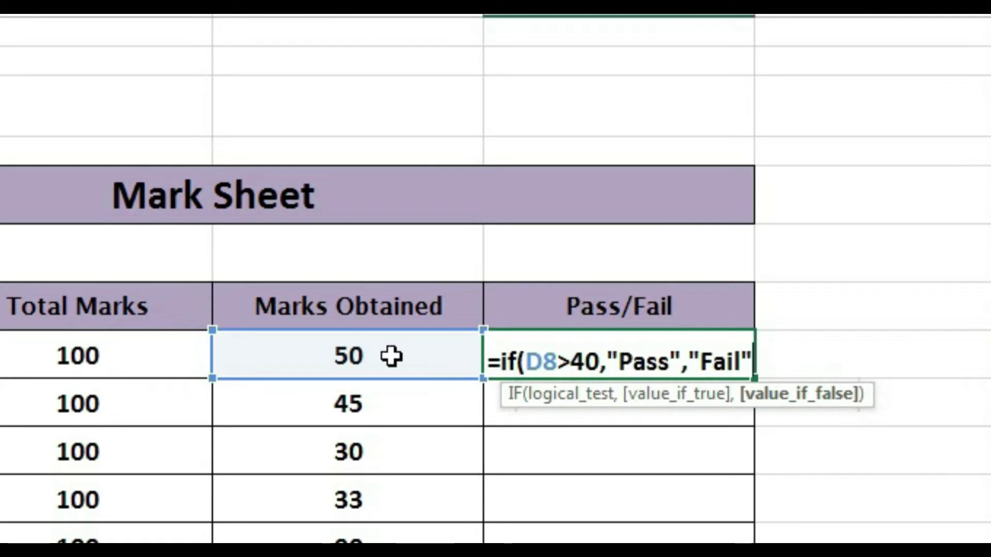
{"action": "type", "text": ")"}
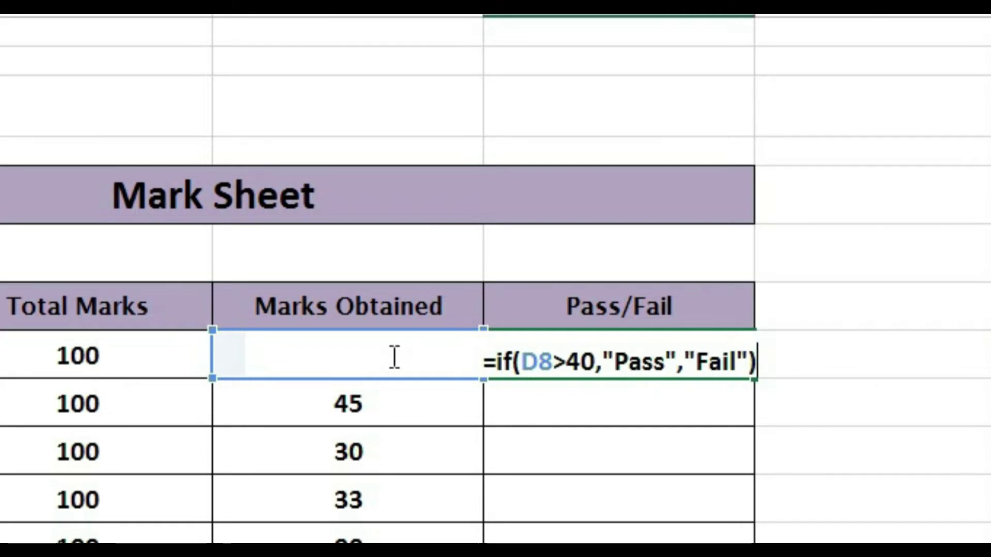
{"action": "key", "text": "Return"}
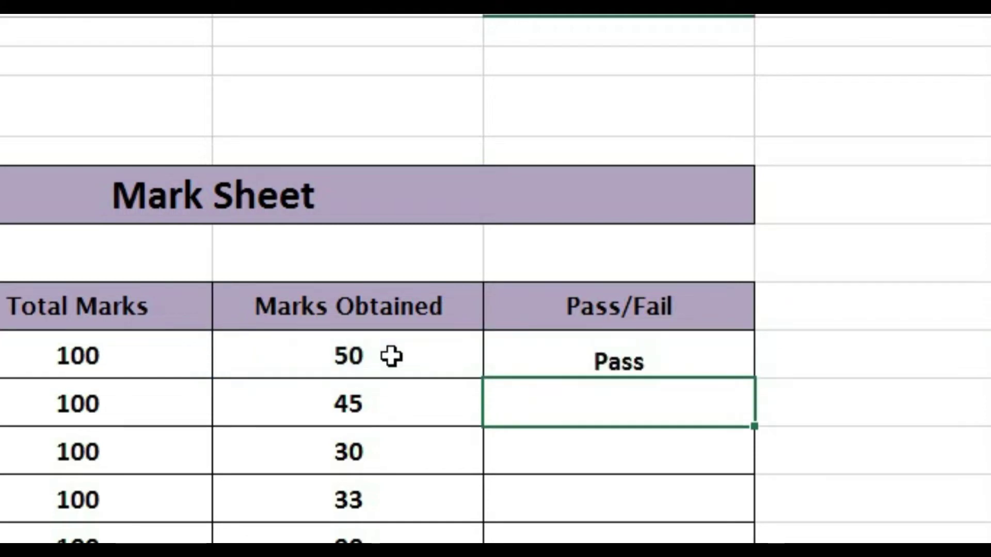
Step: Fill the E8 formula down the Pass/Fail column through Subject-7 in E14
{"action": "left_click", "coordinate": [544, 347]}
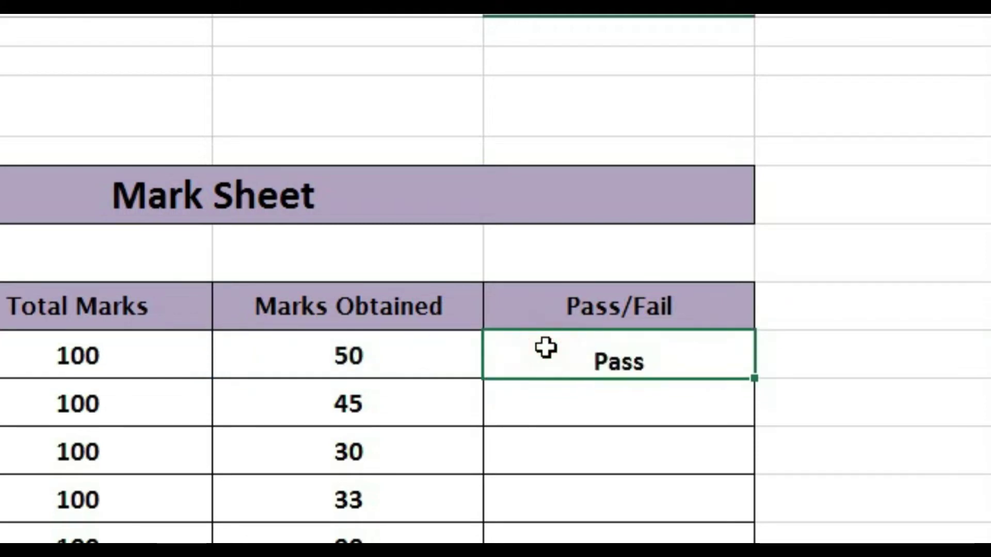
{"action": "left_click", "coordinate": [458, 352]}
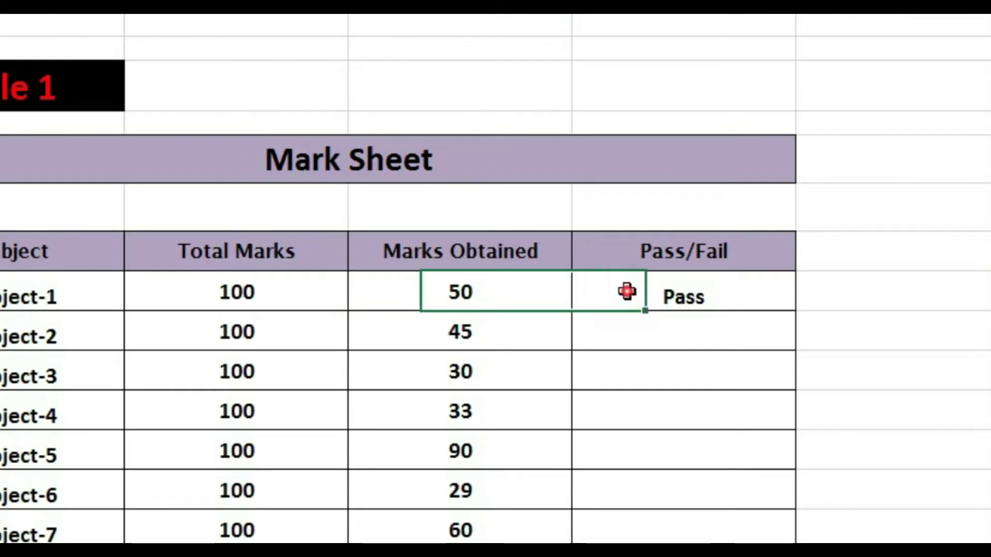
{"action": "left_click", "coordinate": [627, 292]}
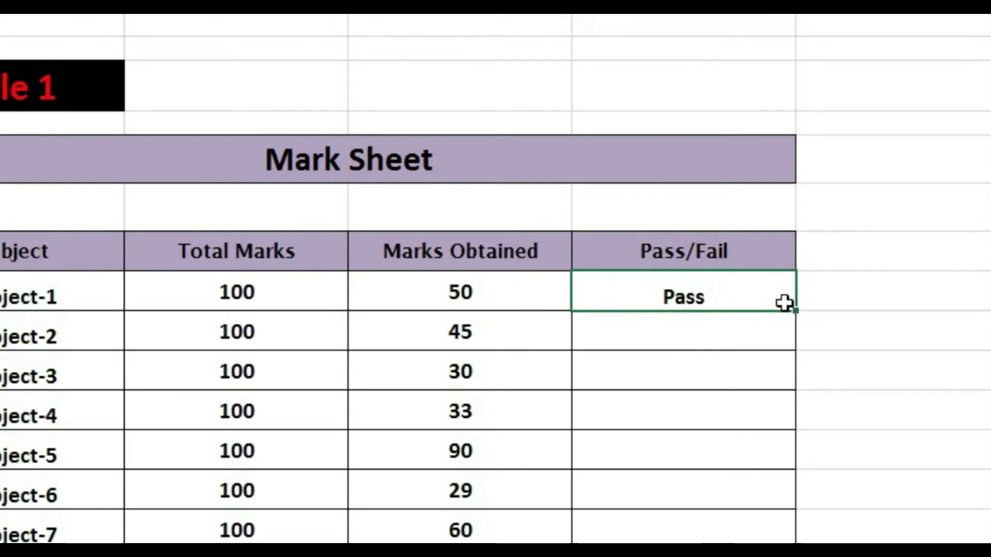
{"action": "left_click_drag", "start_coordinate": [795, 310], "coordinate": [760, 531]}
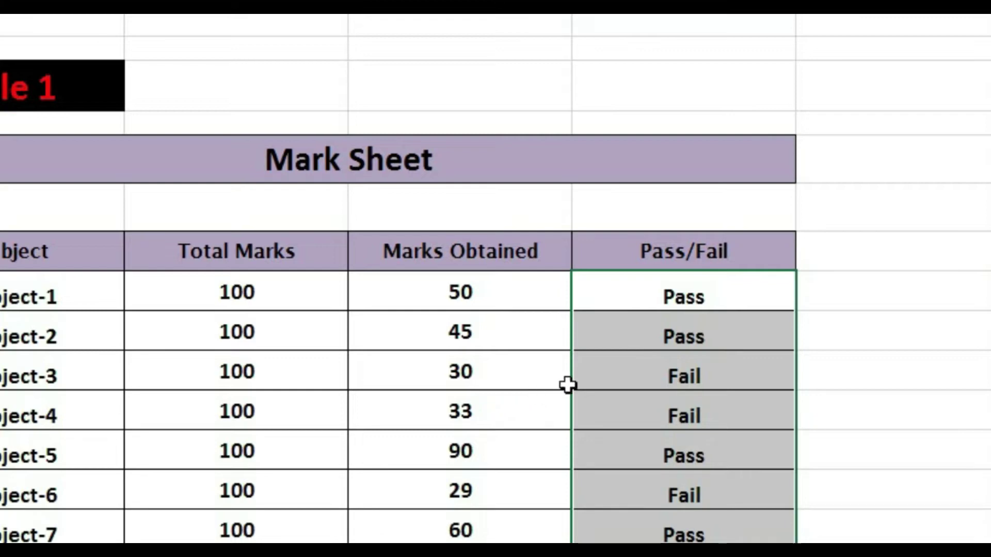
Step: Compare the marks obtained for Subject-3 through Subject-6 with their Pass/Fail results
{"action": "left_click", "coordinate": [614, 377]}
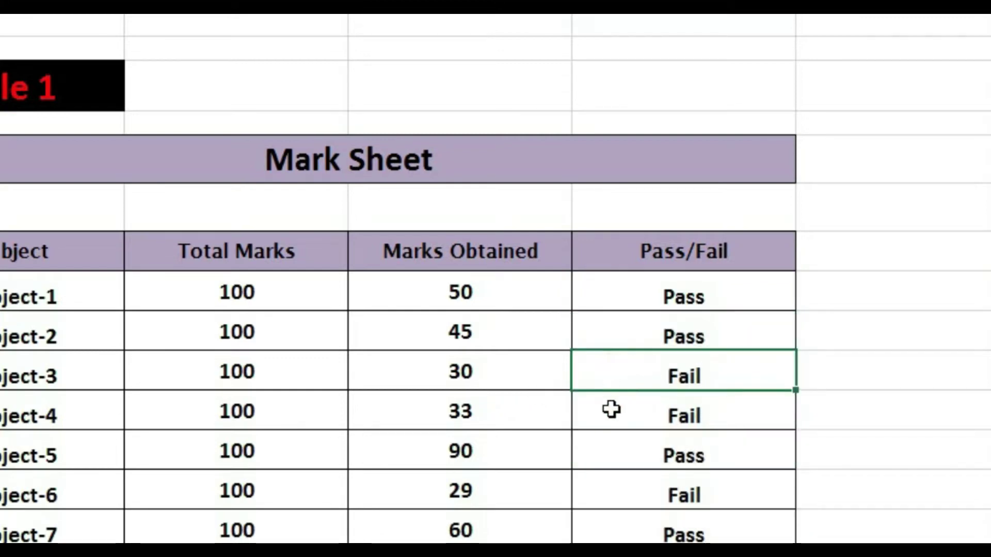
{"action": "left_click", "coordinate": [488, 380]}
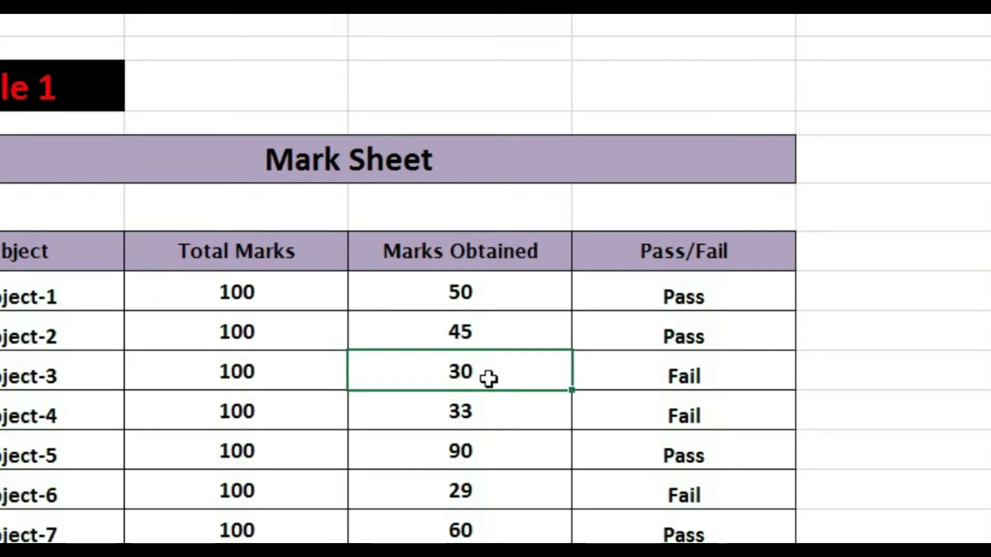
{"action": "left_click", "coordinate": [549, 420]}
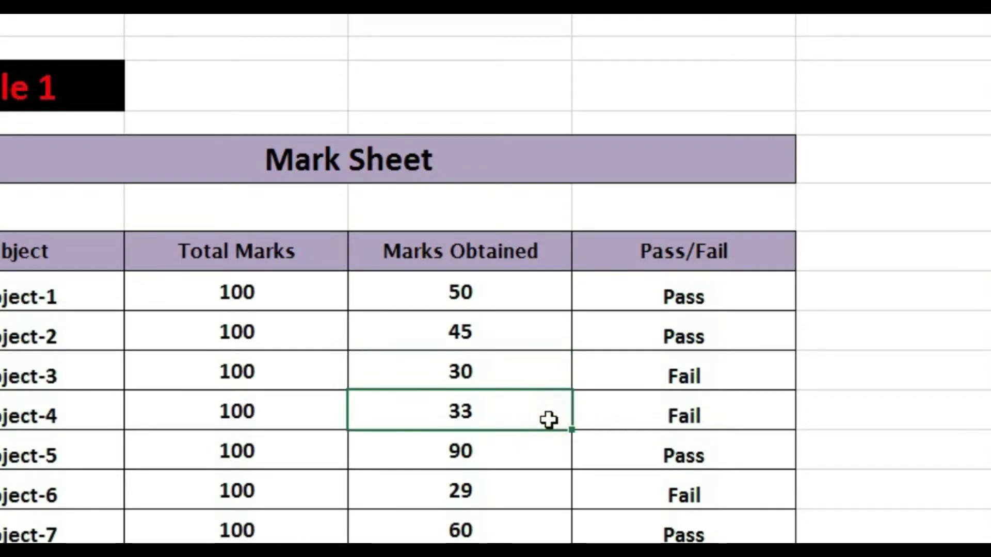
{"action": "left_click", "coordinate": [542, 462]}
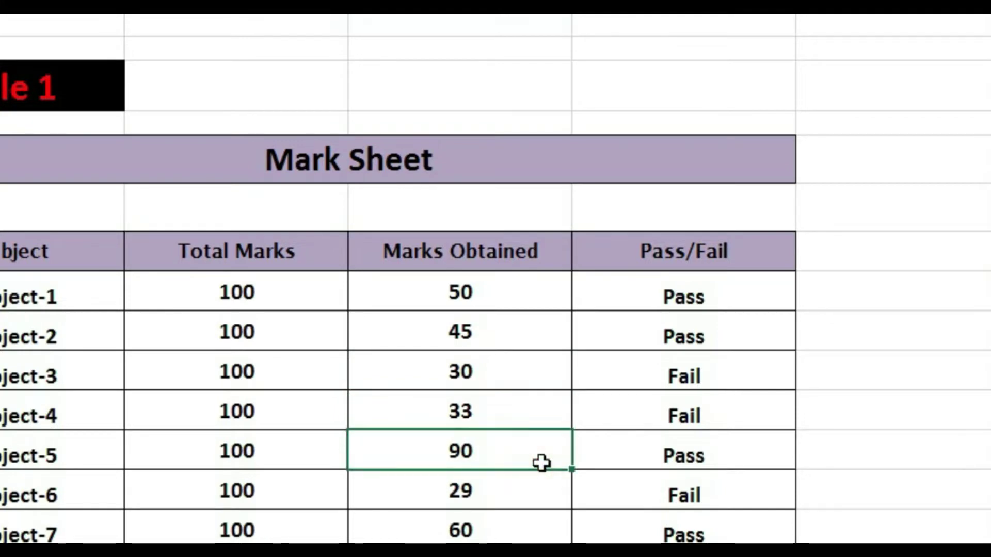
{"action": "left_click", "coordinate": [500, 491]}
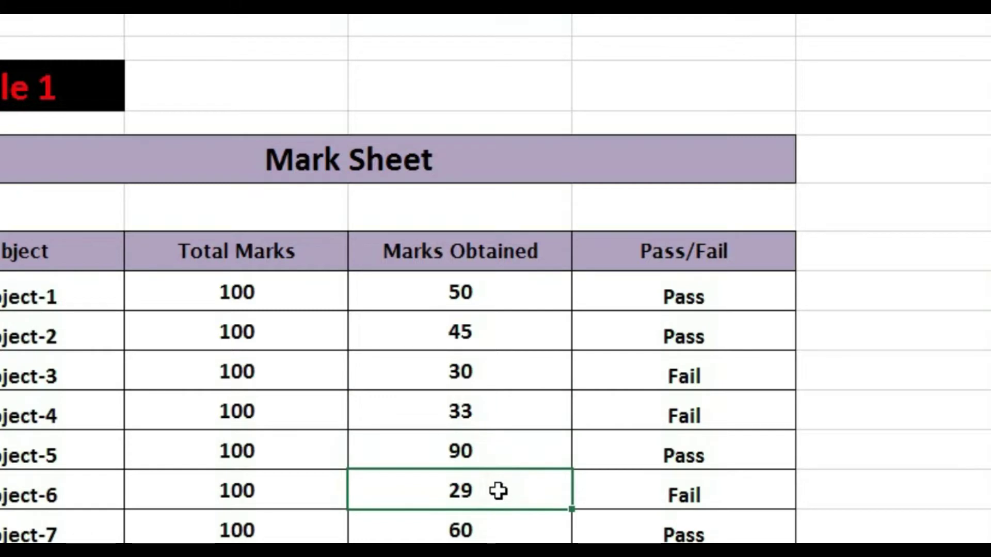
{"action": "left_click", "coordinate": [604, 489]}
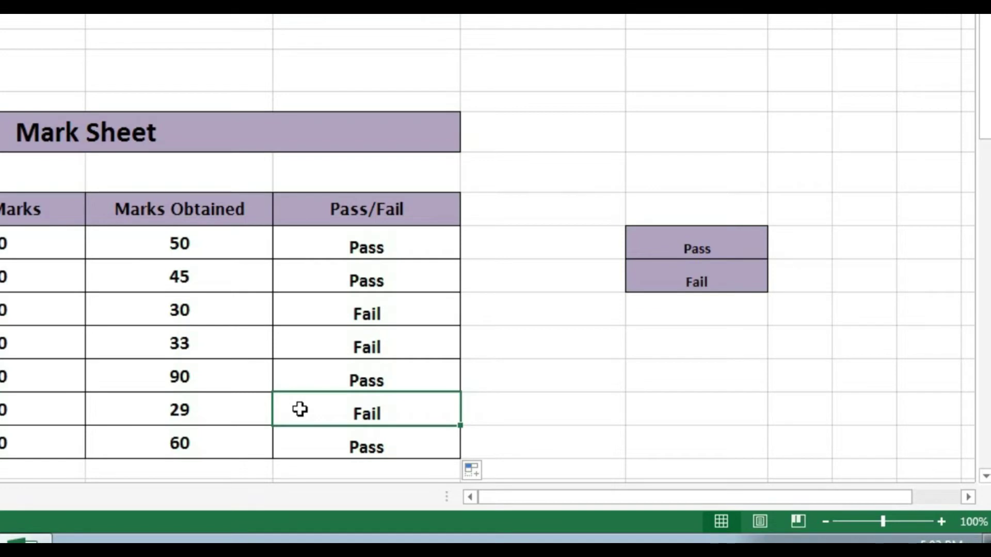
Step: Clear the Pass/Fail formulas from E8:E14 and make E8 the active cell
{"action": "key", "text": "Up"}
{"action": "key", "text": "Up"}
{"action": "key", "text": "Up"}
{"action": "key", "text": "Up"}
{"action": "key", "text": "Up"}
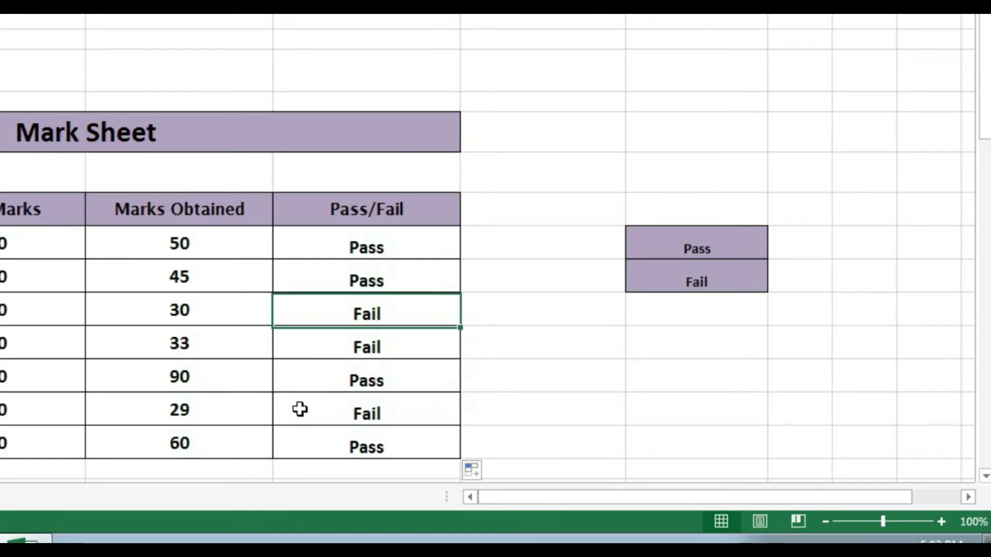
{"action": "key", "text": "shift+Down"}
{"action": "key", "text": "shift+Down"}
{"action": "key", "text": "shift+Down"}
{"action": "key", "text": "shift+Down"}
{"action": "key", "text": "shift+Down"}
{"action": "key", "text": "shift+Down"}
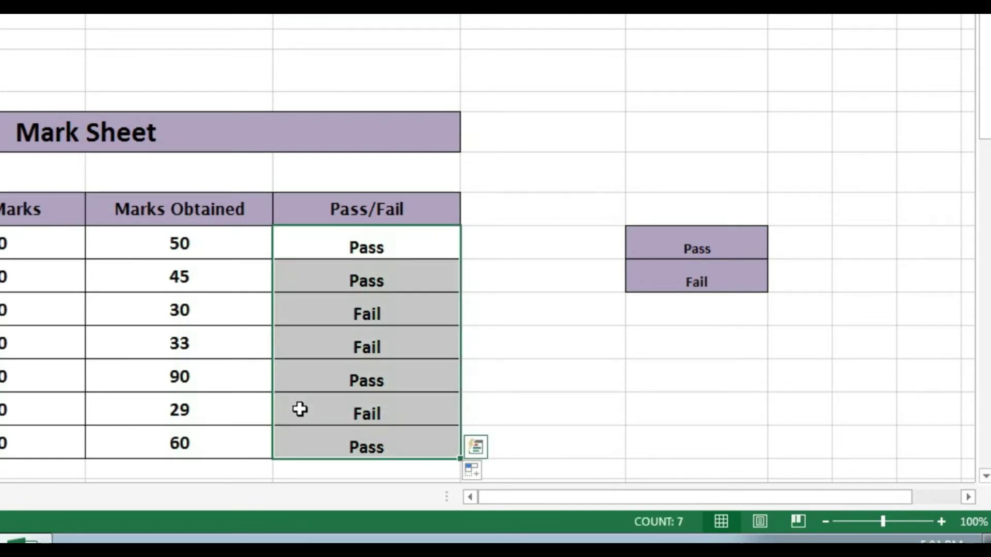
{"action": "key", "text": "Delete"}
{"action": "key", "text": "Down"}
{"action": "key", "text": "Up"}
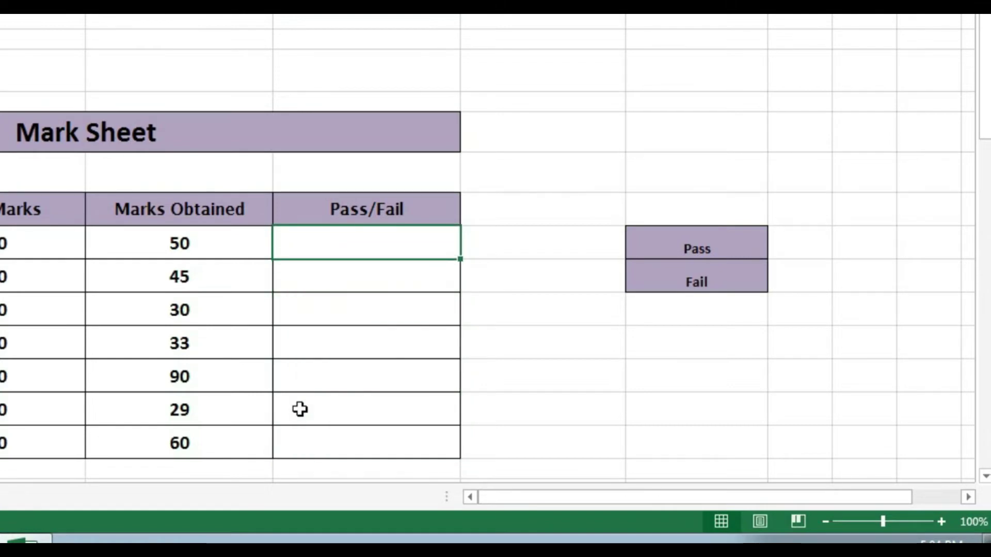
Step: Enter an IF formula in E8 that tests D8>40 and returns G8 if true and G9 if false
{"action": "type", "text": "=if("}
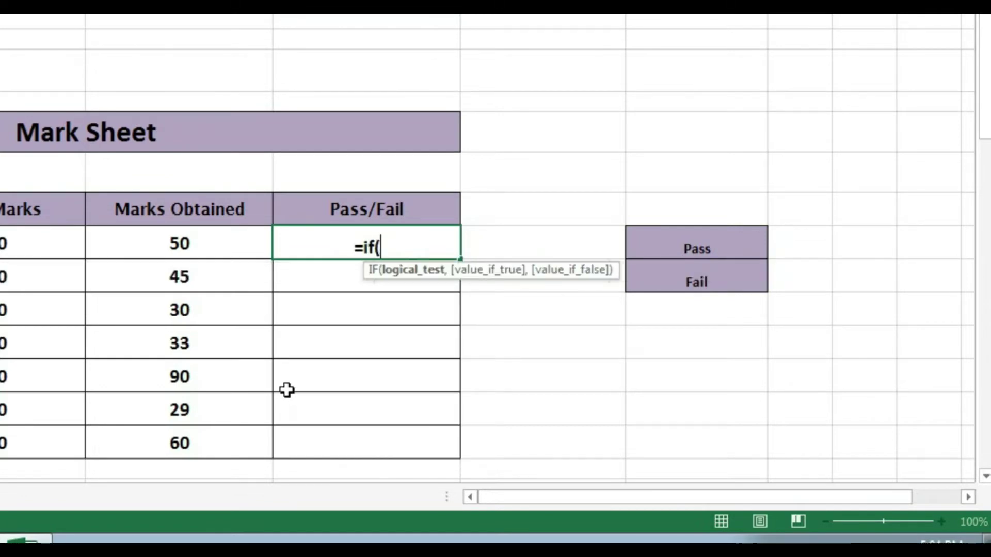
{"action": "left_click", "coordinate": [183, 225]}
{"action": "left_click", "coordinate": [180, 240]}
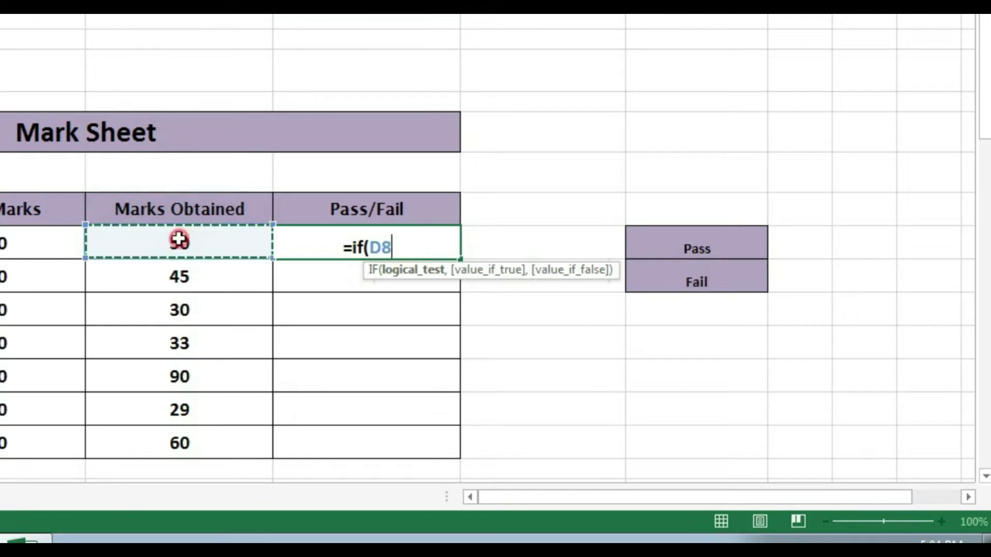
{"action": "type", "text": ">"}
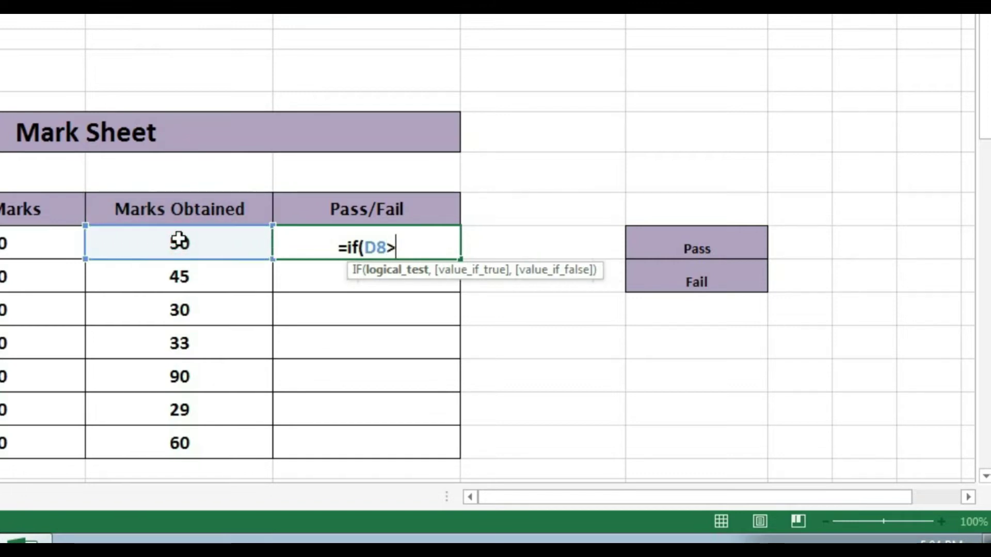
{"action": "type", "text": "40,"}
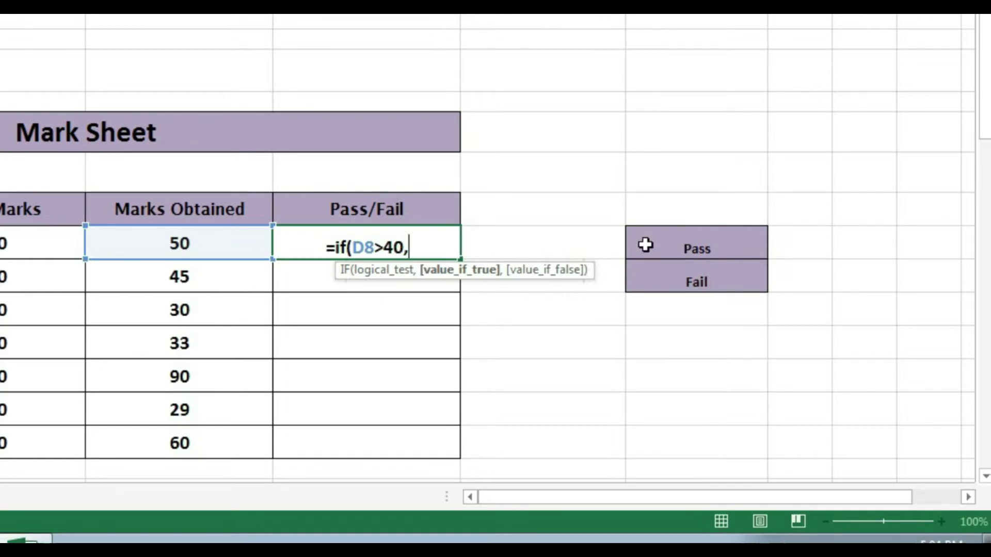
{"action": "left_click", "coordinate": [702, 250]}
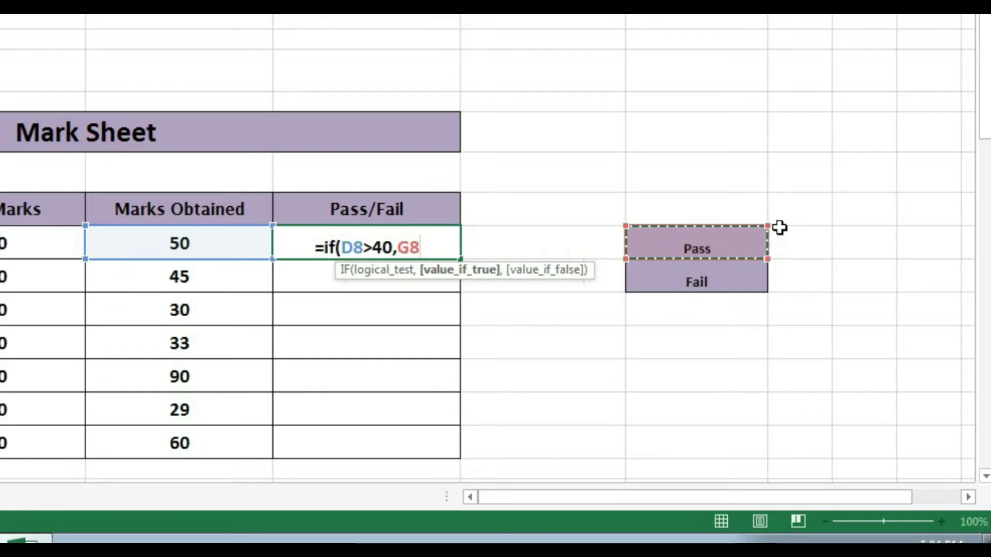
{"action": "type", "text": ","}
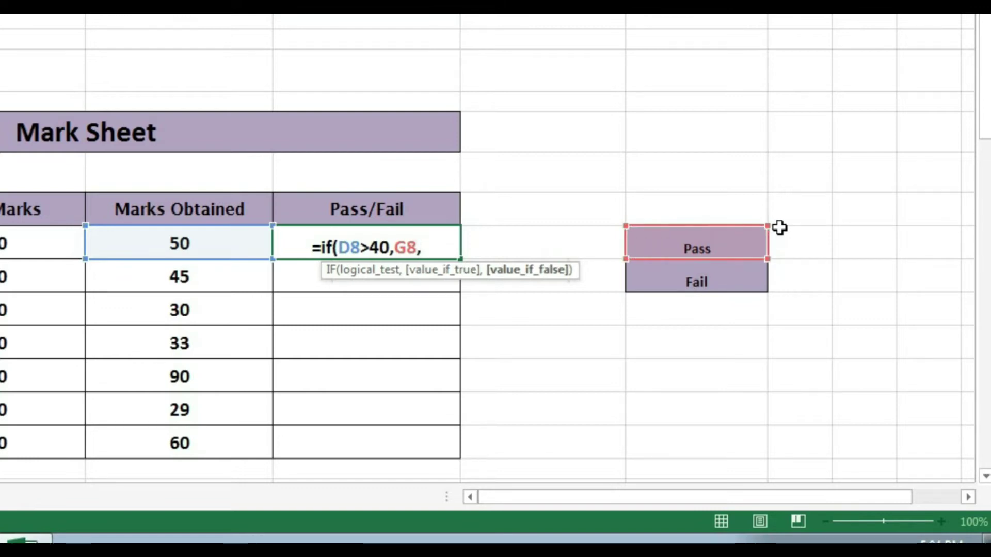
{"action": "left_click", "coordinate": [683, 280]}
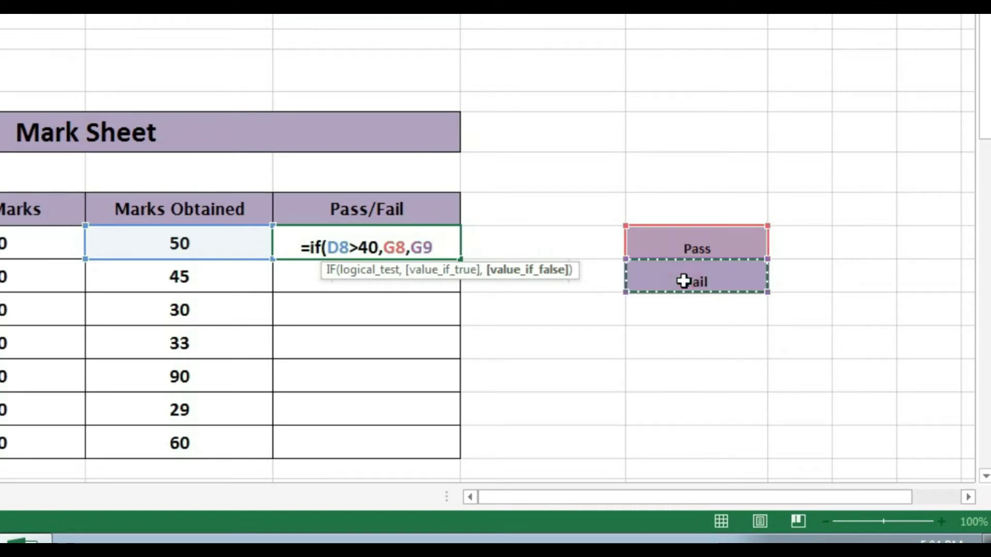
{"action": "type", "text": ")"}
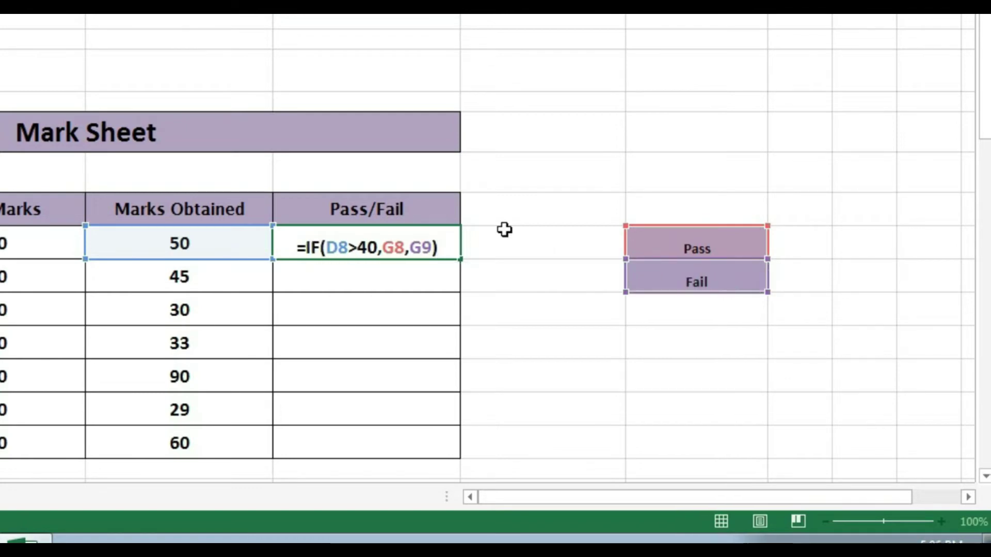
Step: Make the G8 and G9 references in the E8 formula absolute and fill the formula down the Pass/Fail column through E14
{"action": "left_click", "coordinate": [393, 250]}
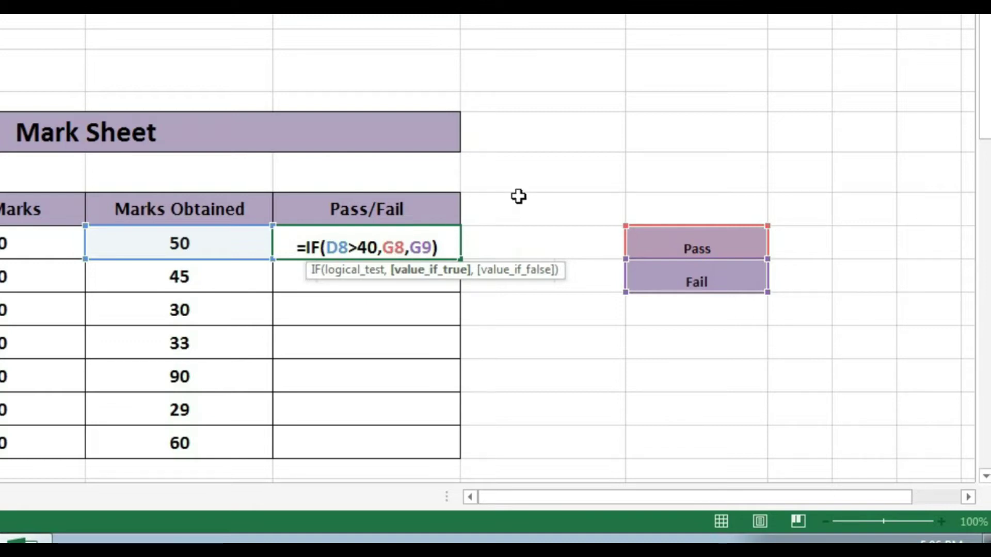
{"action": "key", "text": "F4"}
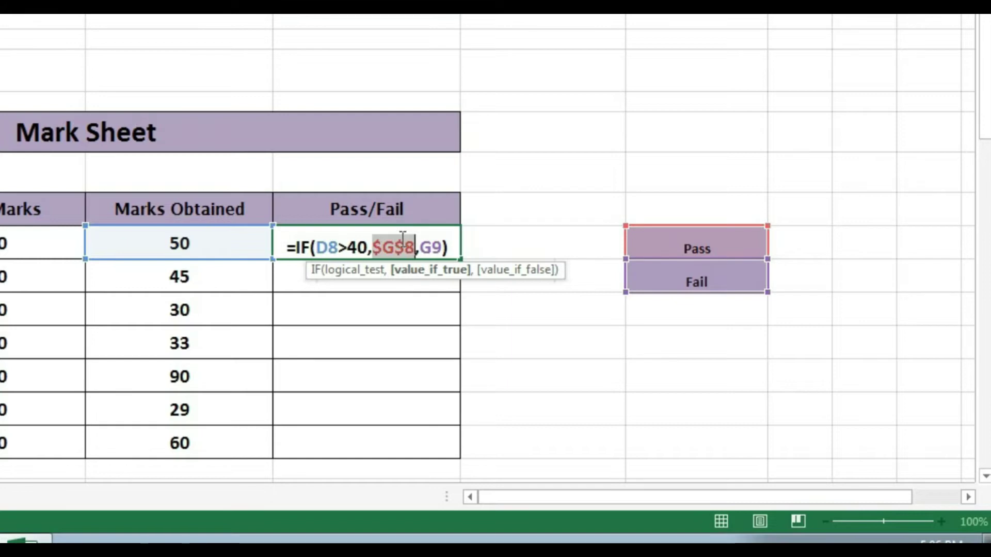
{"action": "left_click", "coordinate": [432, 247]}
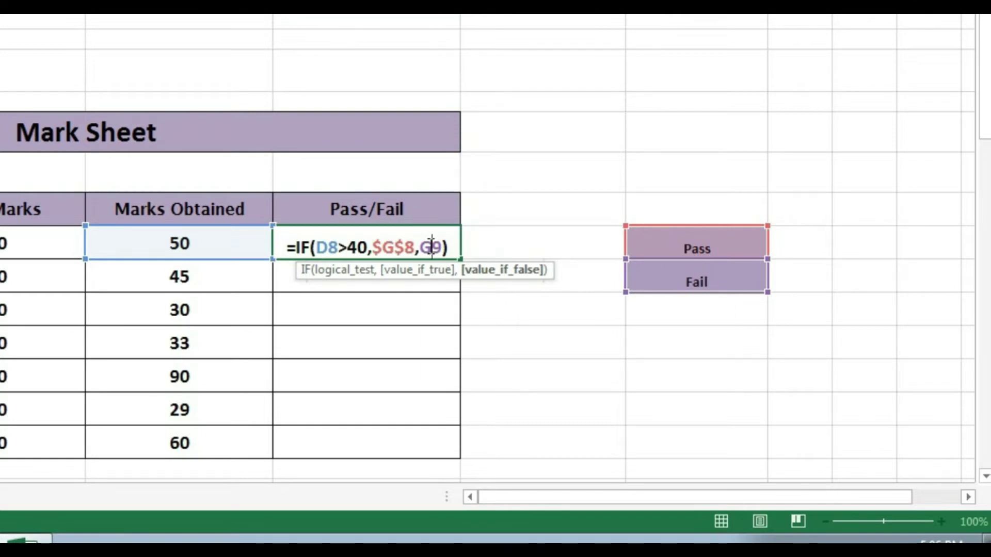
{"action": "key", "text": "F4"}
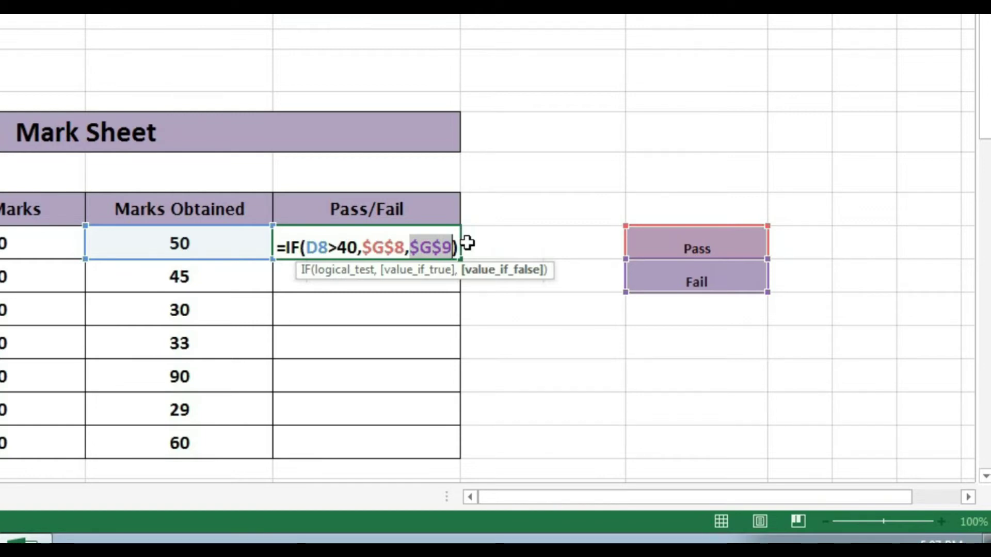
{"action": "key", "text": "Return"}
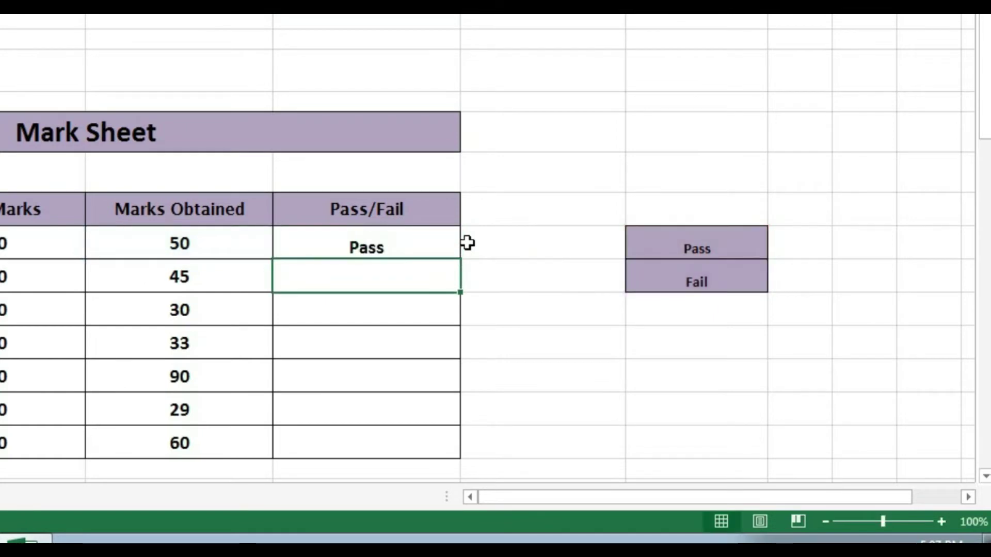
{"action": "left_click", "coordinate": [436, 243]}
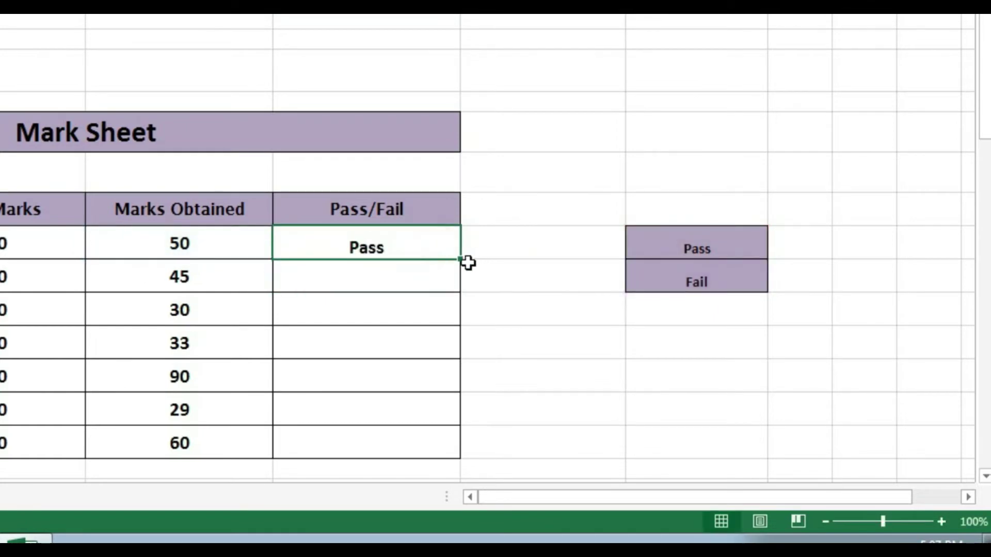
{"action": "left_click_drag", "start_coordinate": [461, 260], "coordinate": [434, 452]}
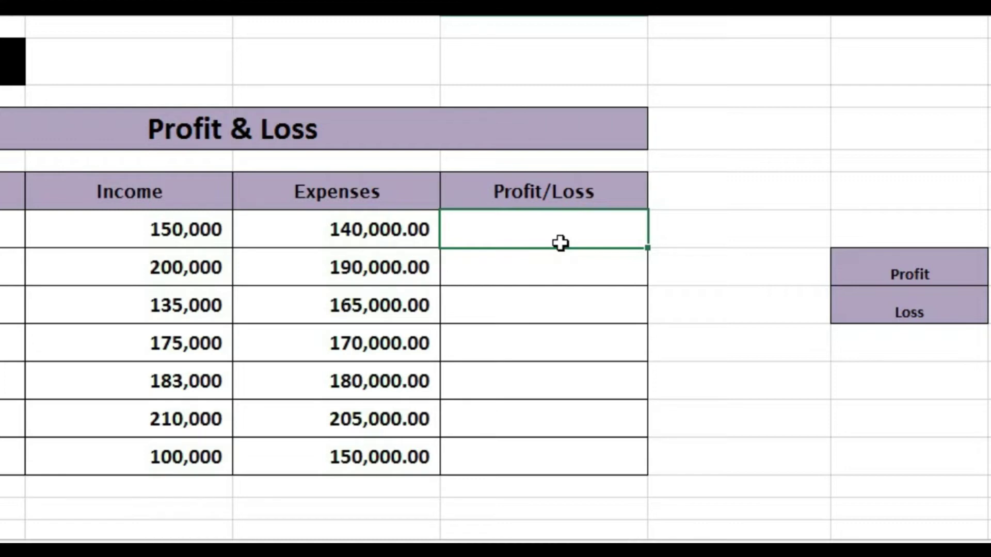
Step: Begin an IF formula in the first Profit/Loss cell, E26, with the logical test C26>D26 comparing income with expenses
{"action": "type", "text": "=if("}
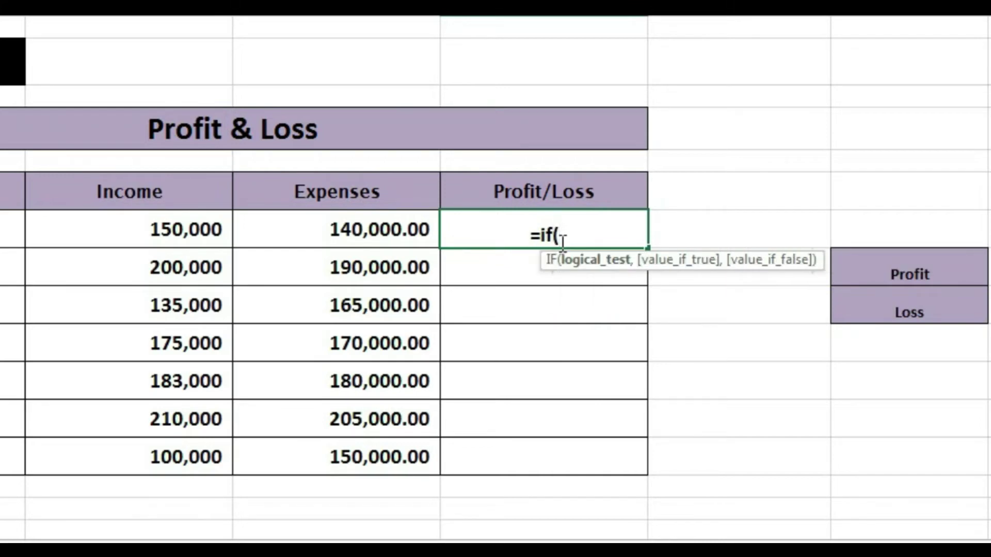
{"action": "left_click", "coordinate": [171, 244]}
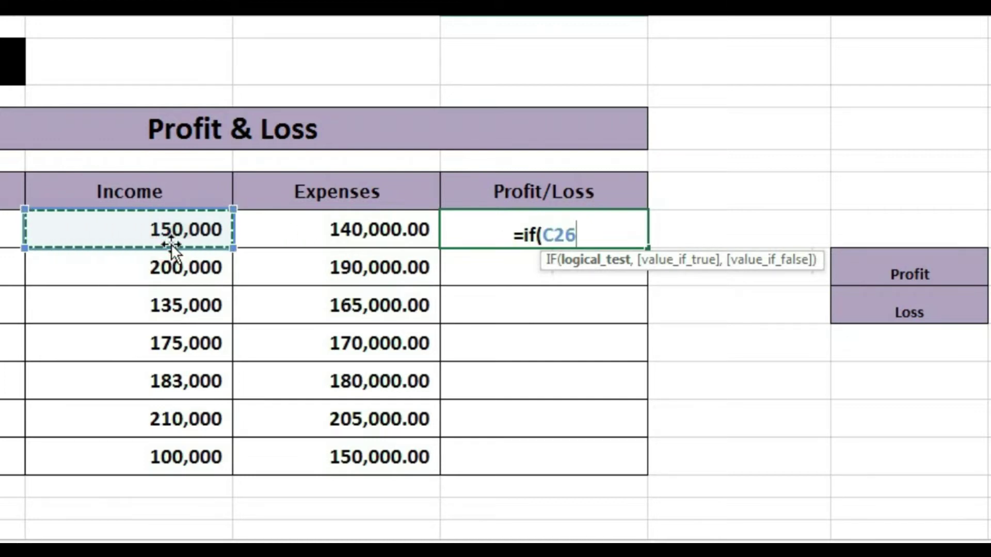
{"action": "type", "text": ">"}
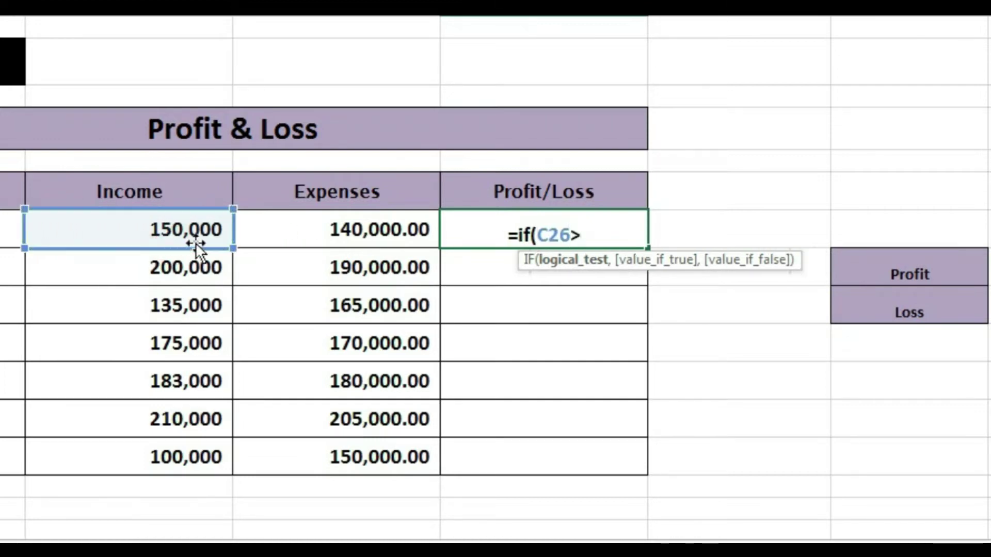
{"action": "left_click", "coordinate": [328, 228]}
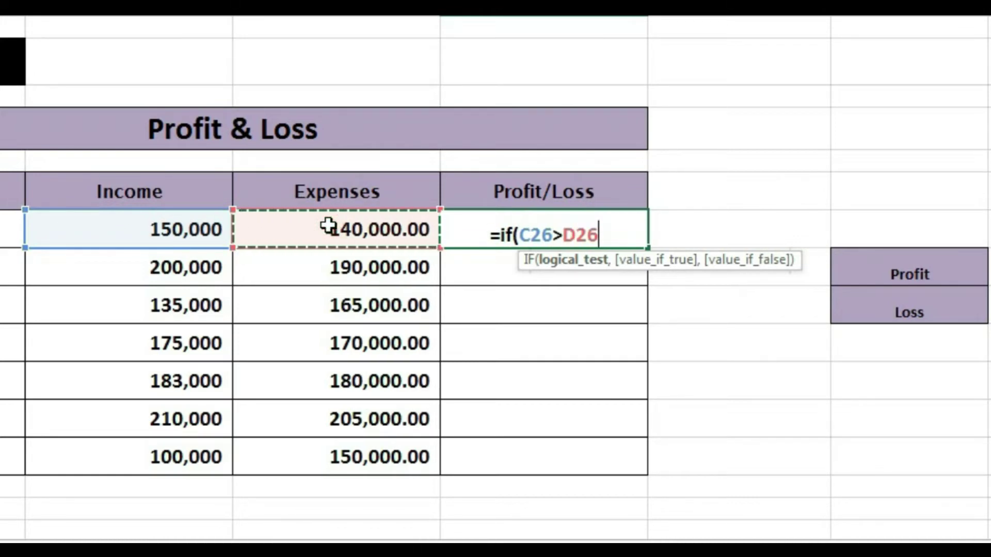
{"action": "type", "text": ","}
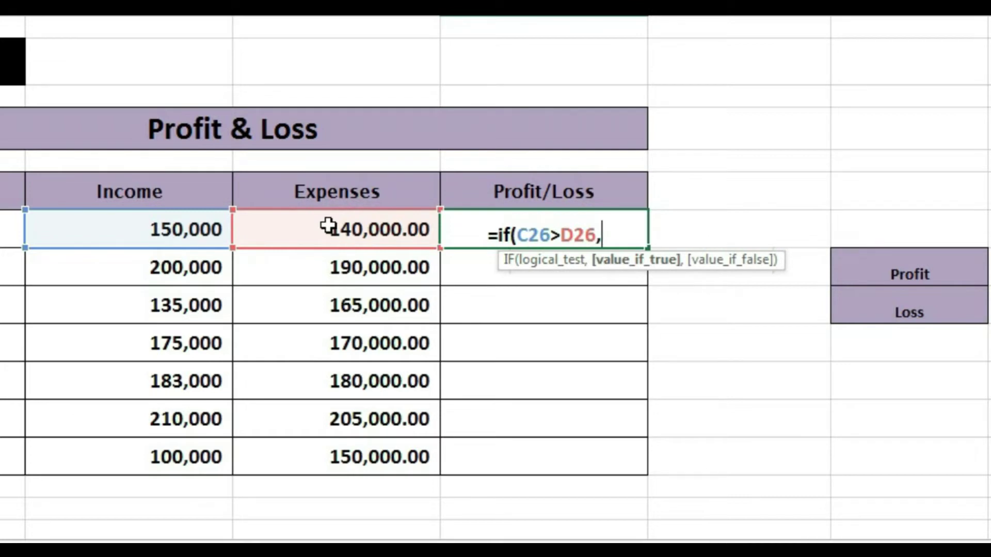
Step: Complete the E26 formula with "Profit" as the value if true and "Loss" as the value if false
{"action": "type", "text": "\""}
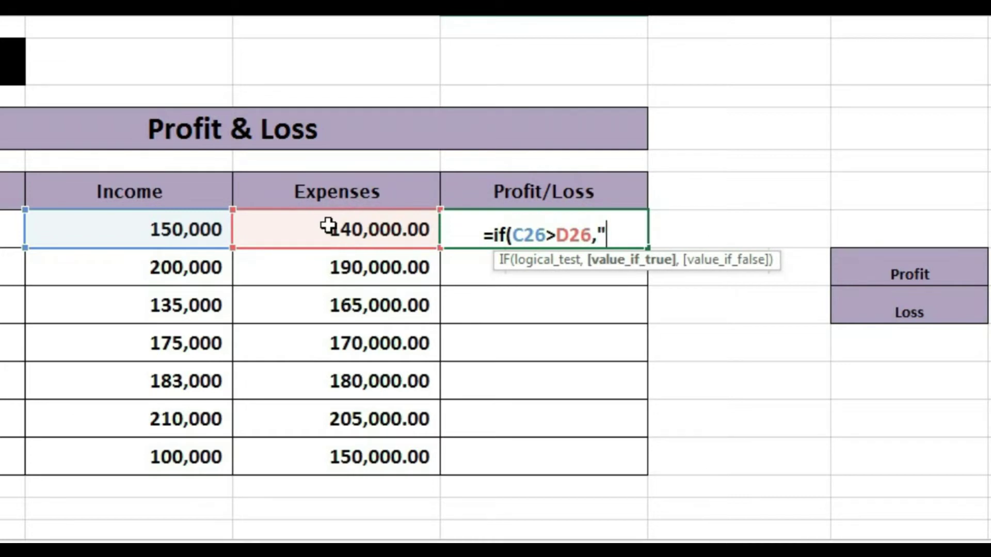
{"action": "type", "text": "Pro"}
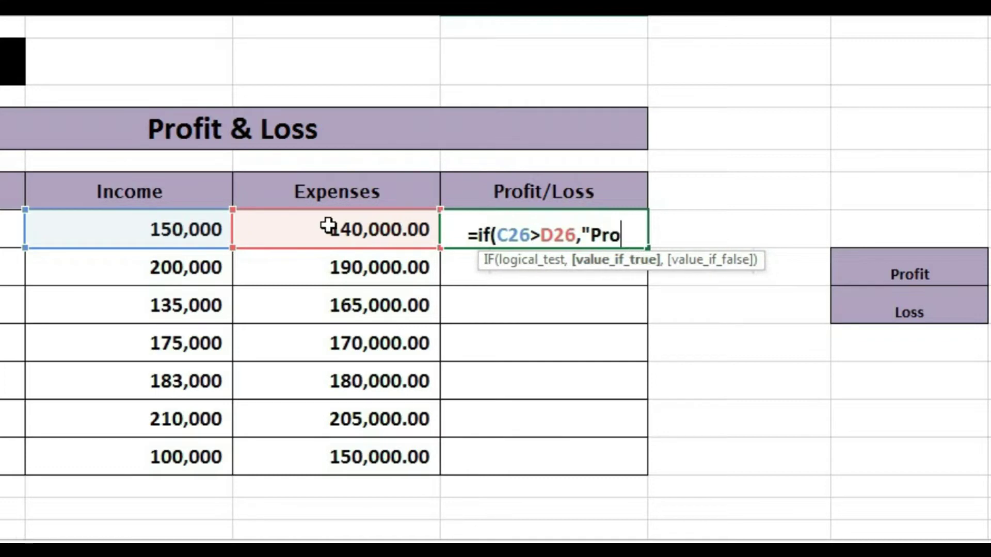
{"action": "type", "text": "fit"}
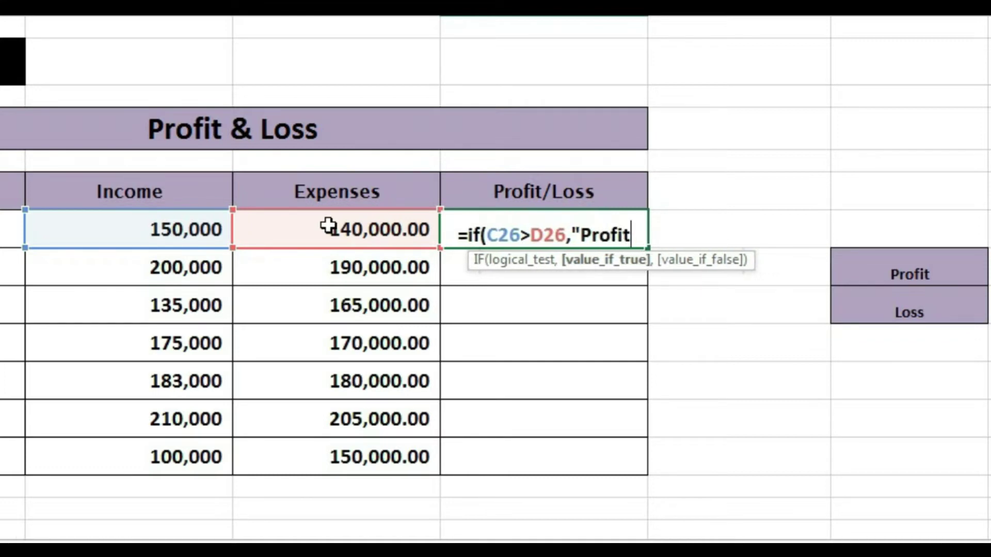
{"action": "type", "text": "\""}
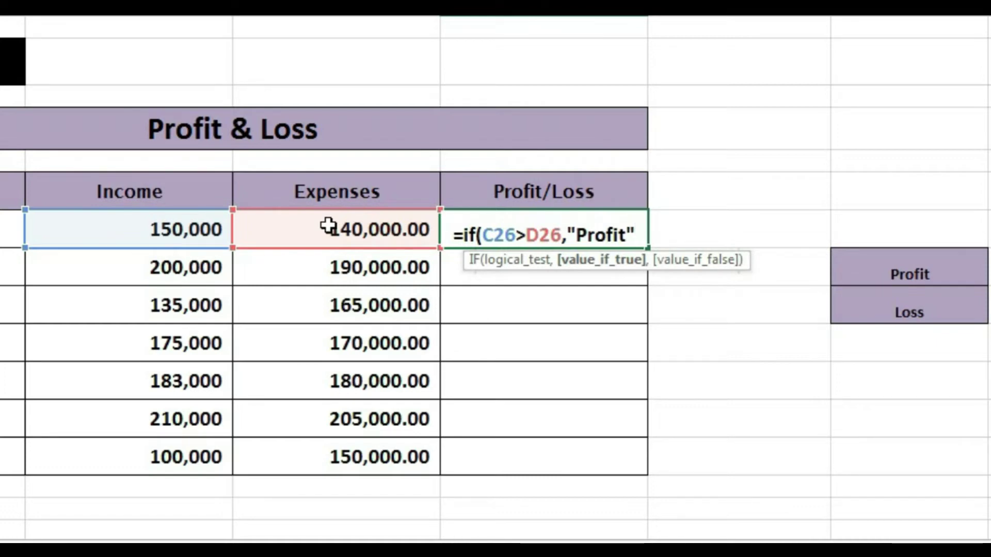
{"action": "type", "text": ","}
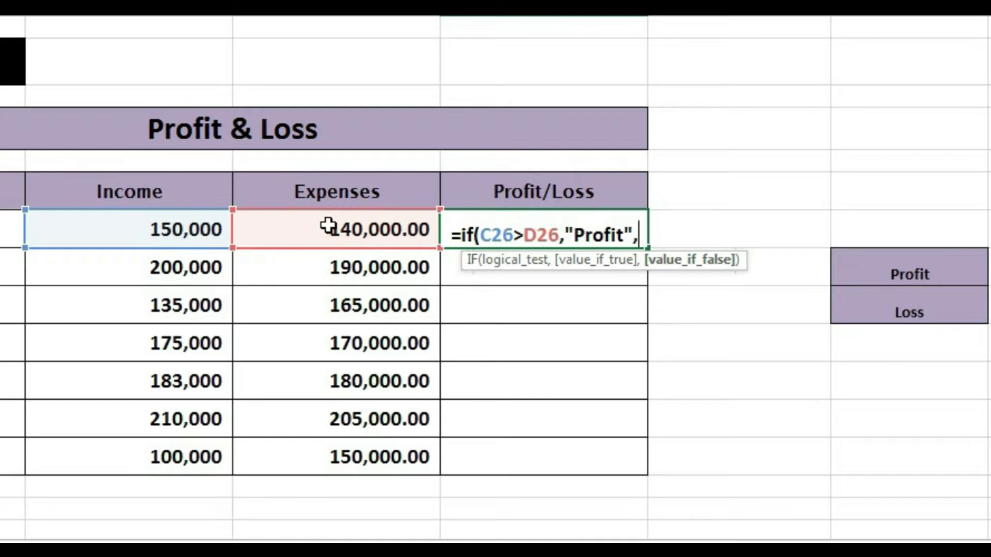
{"action": "type", "text": "\""}
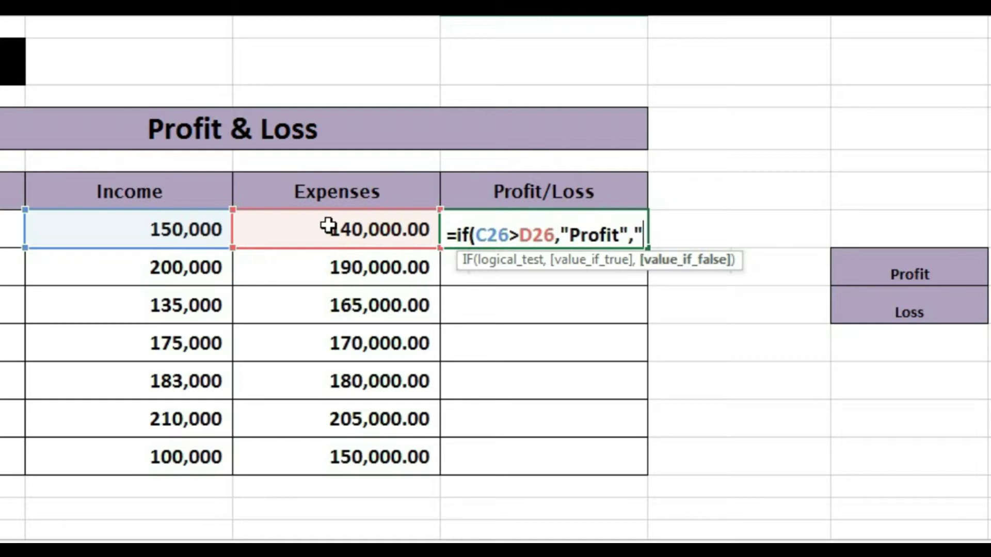
{"action": "type", "text": "Los"}
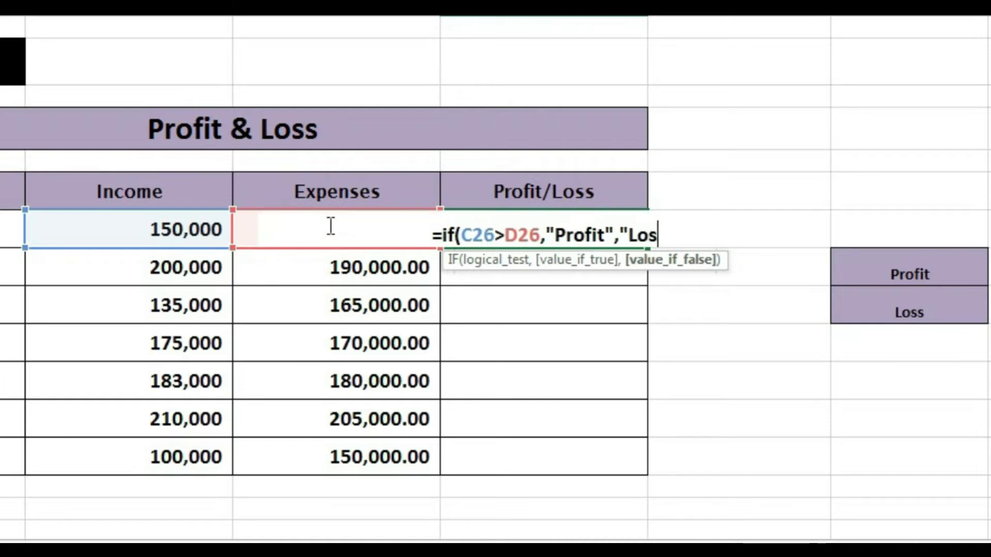
{"action": "type", "text": "s\""}
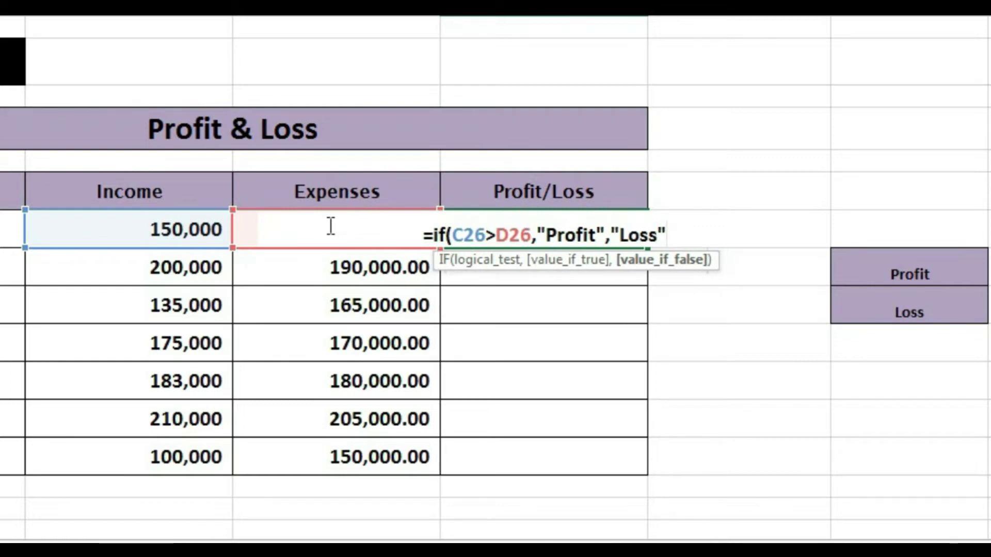
{"action": "type", "text": ")"}
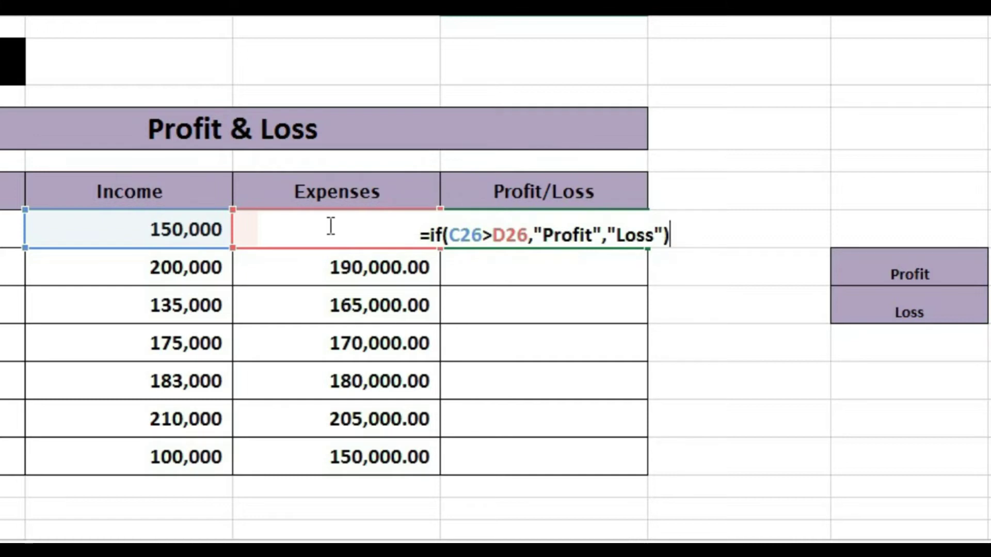
{"action": "key", "text": "Return"}
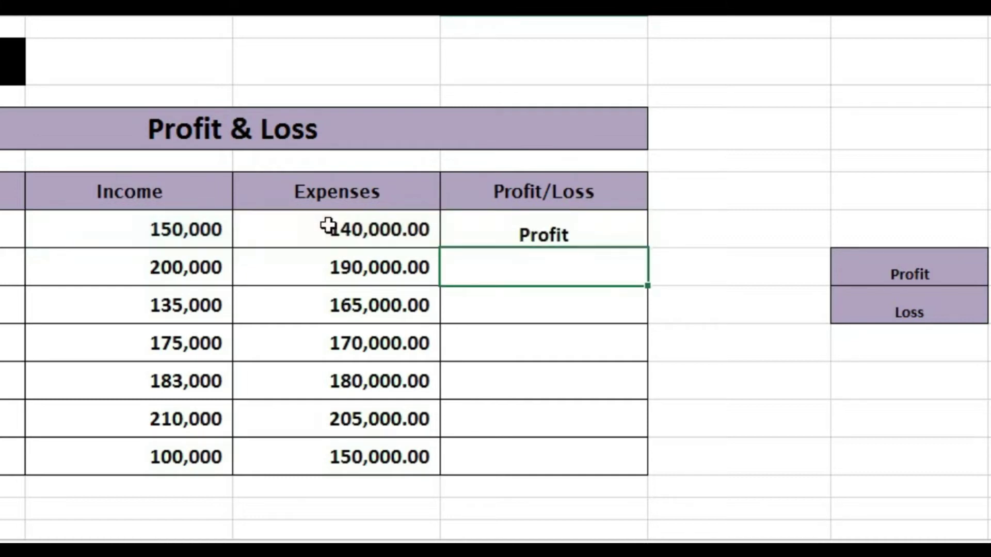
Step: Fill the E26 formula down the Profit/Loss column through E32 and check the third row's income and expenses against its result
{"action": "left_click", "coordinate": [450, 226]}
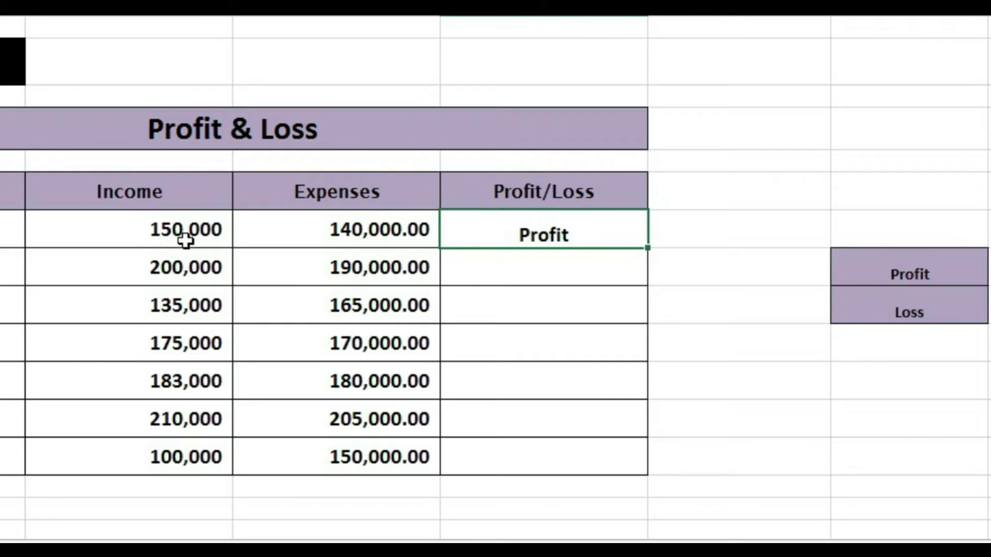
{"action": "left_click_drag", "start_coordinate": [648, 250], "coordinate": [593, 467]}
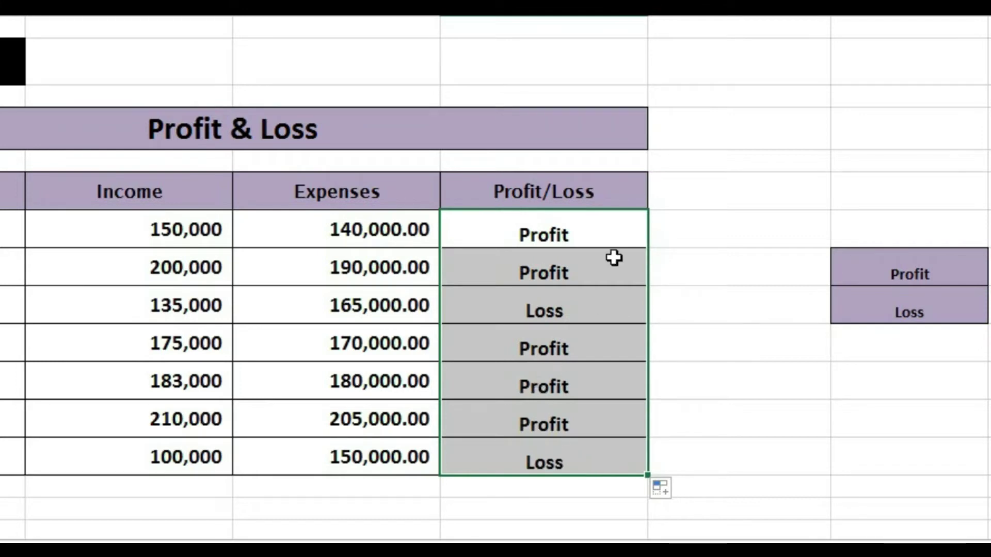
{"action": "left_click", "coordinate": [565, 316]}
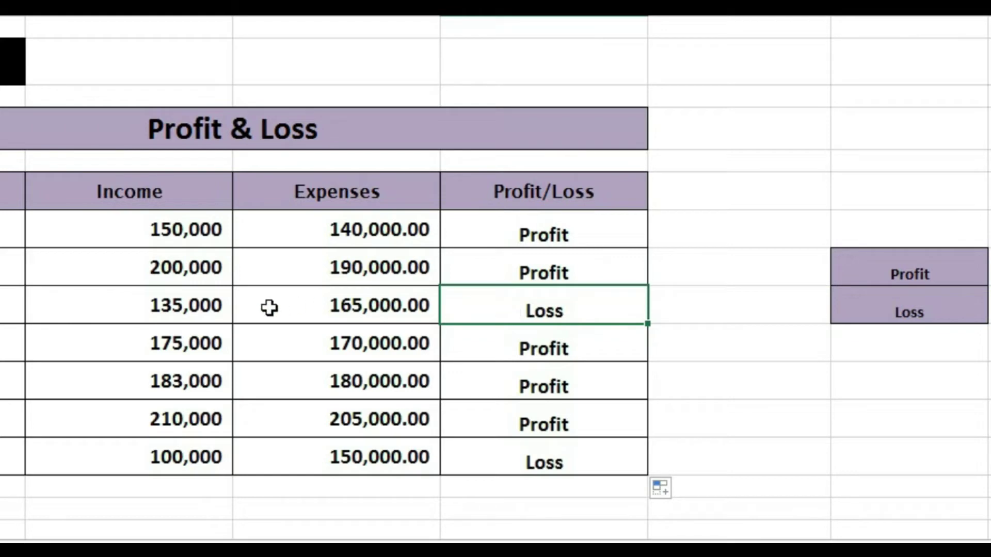
{"action": "left_click", "coordinate": [192, 320]}
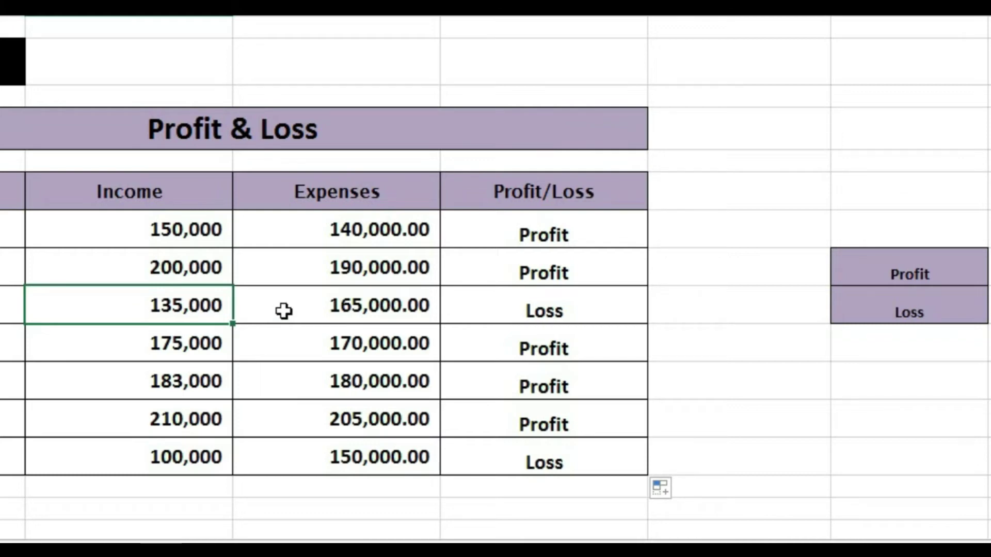
{"action": "left_click", "coordinate": [453, 313]}
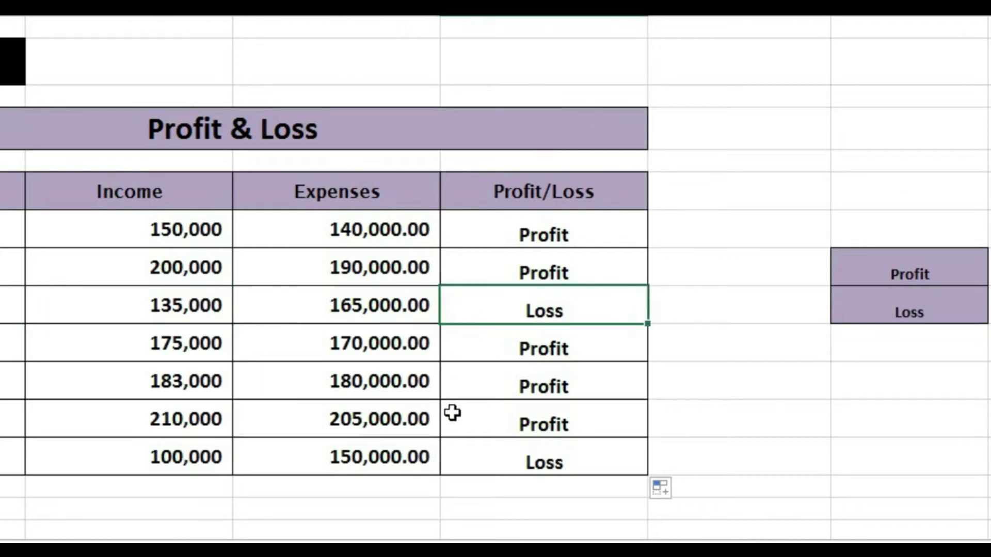
Step: Clear the formula results from the Profit/Loss column, E26 through E32
{"action": "left_click", "coordinate": [463, 451]}
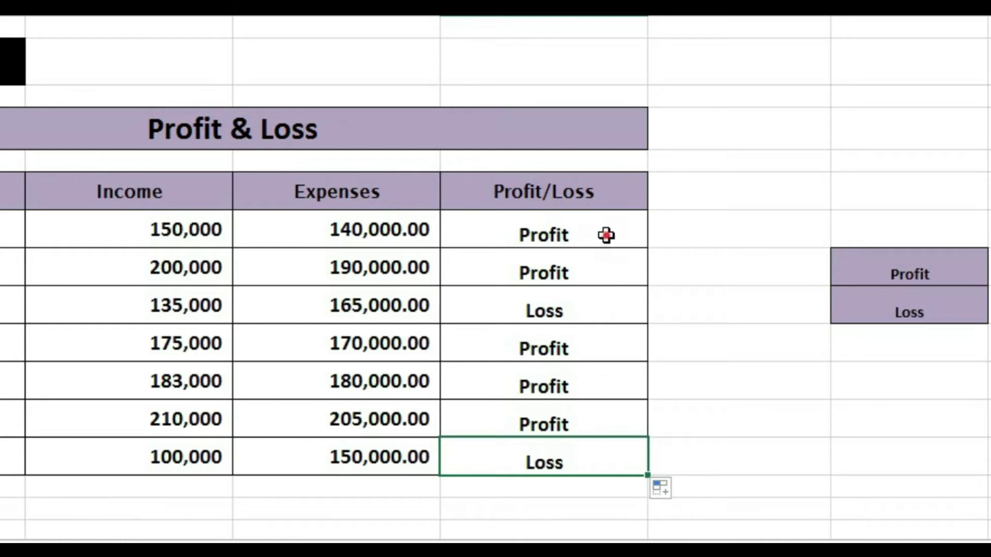
{"action": "left_click_drag", "start_coordinate": [604, 235], "coordinate": [564, 451]}
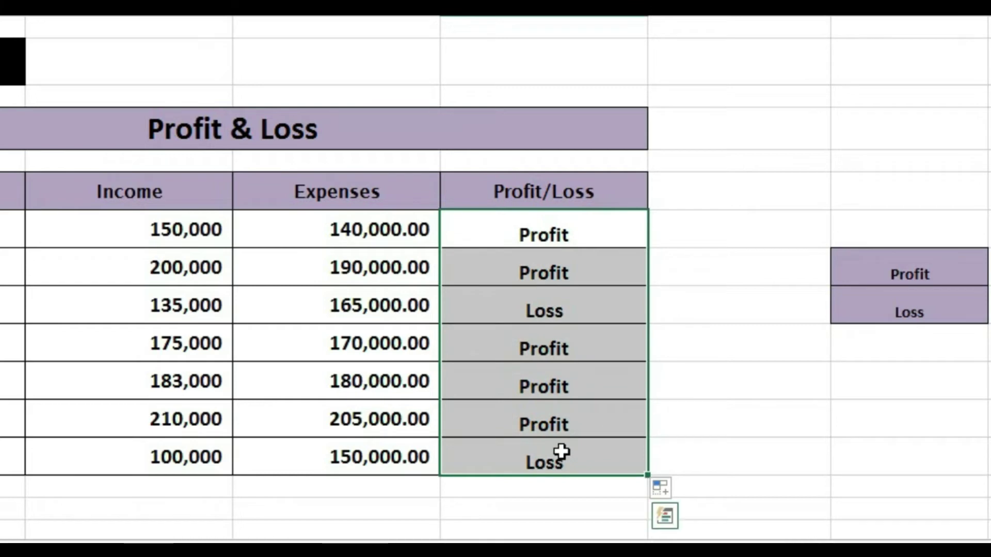
{"action": "key", "text": "Delete"}
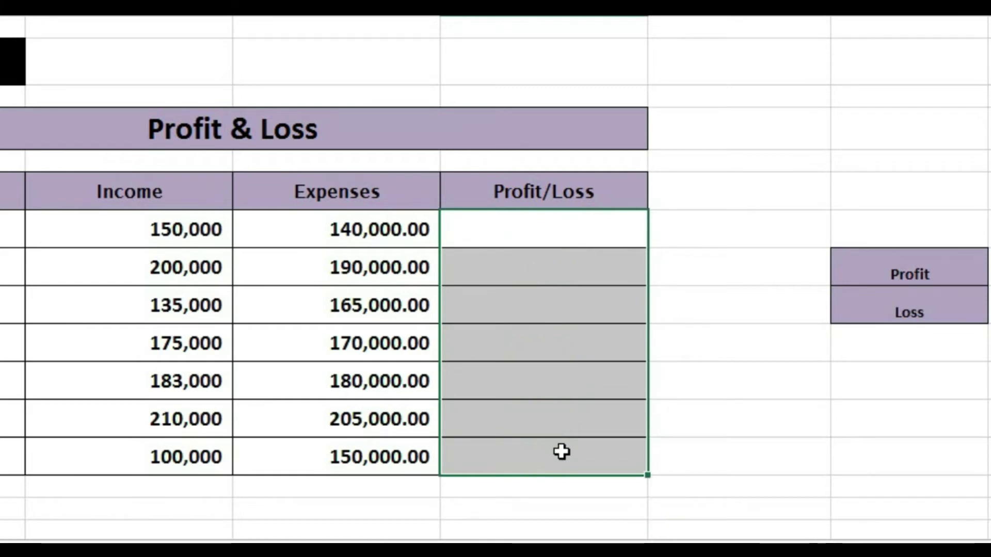
Step: Begin a new IF formula in E26 with the logical test C26>D26 comparing income with expenses
{"action": "left_click", "coordinate": [573, 240]}
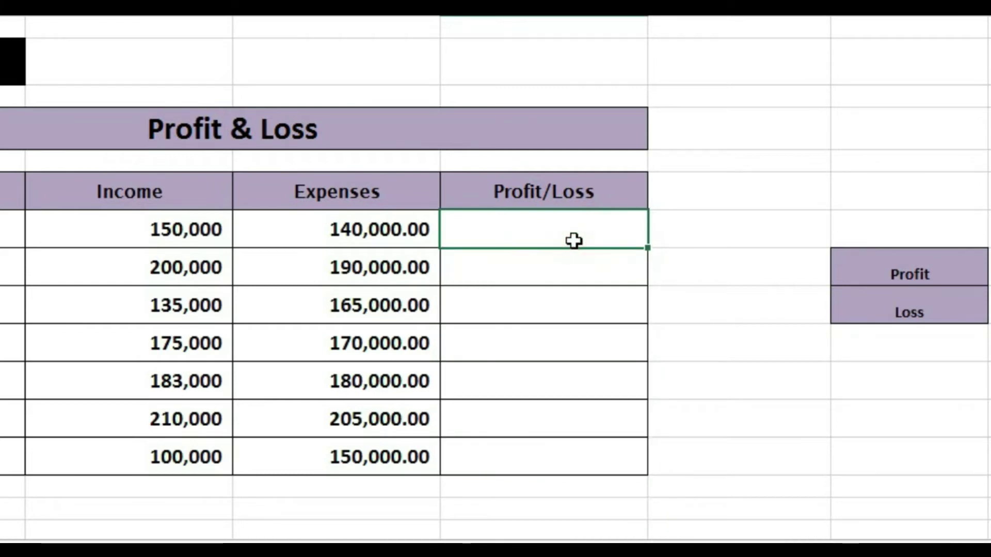
{"action": "type", "text": "=if"}
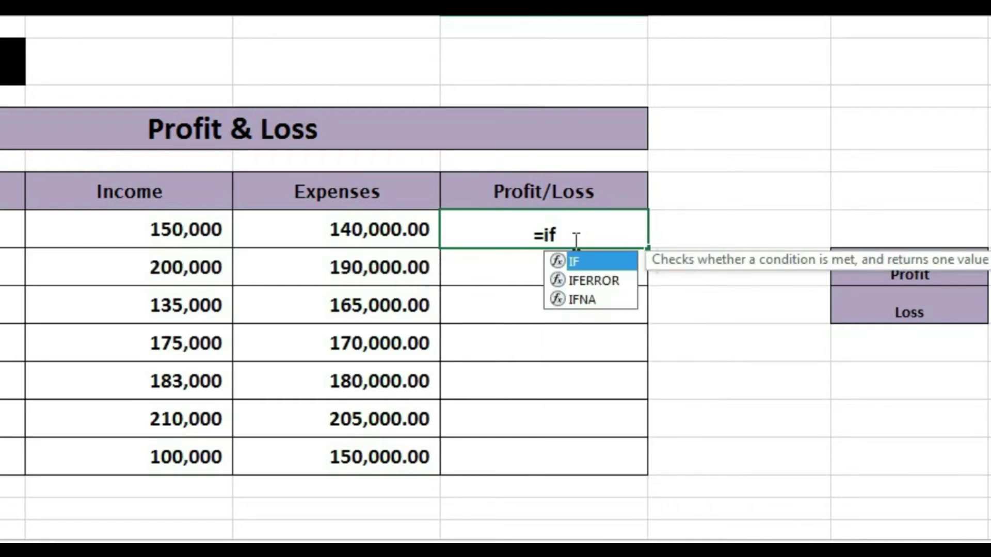
{"action": "type", "text": "("}
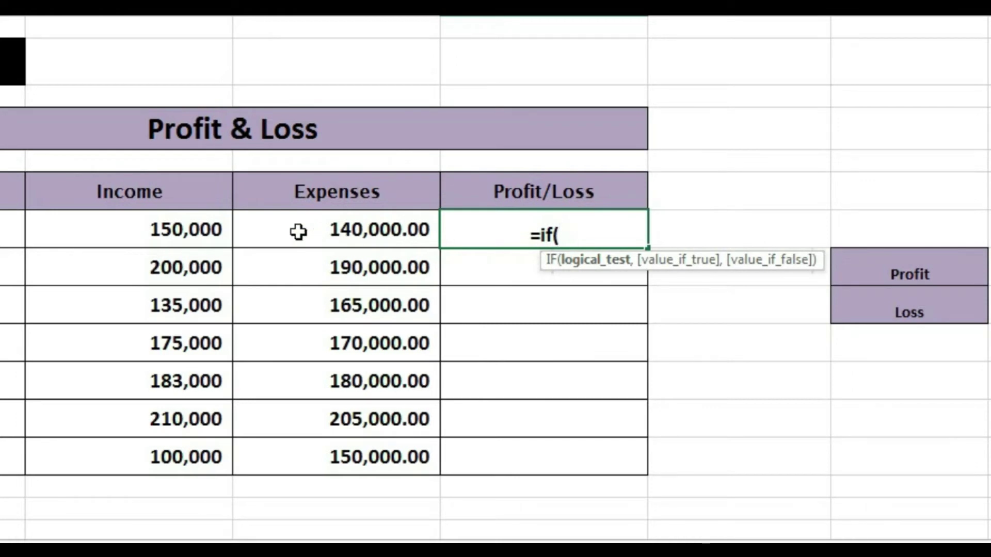
{"action": "left_click", "coordinate": [214, 230]}
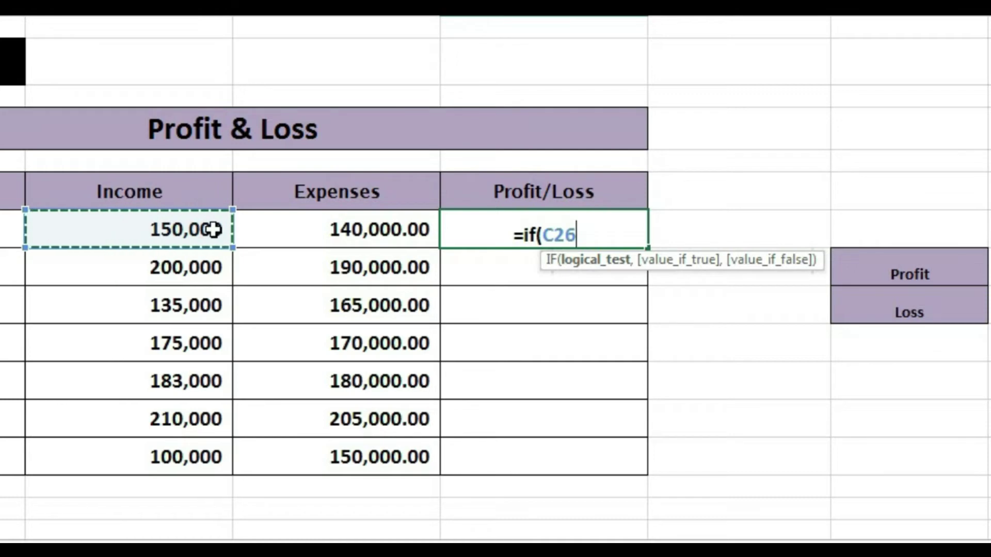
{"action": "type", "text": ">"}
{"action": "left_click", "coordinate": [289, 230]}
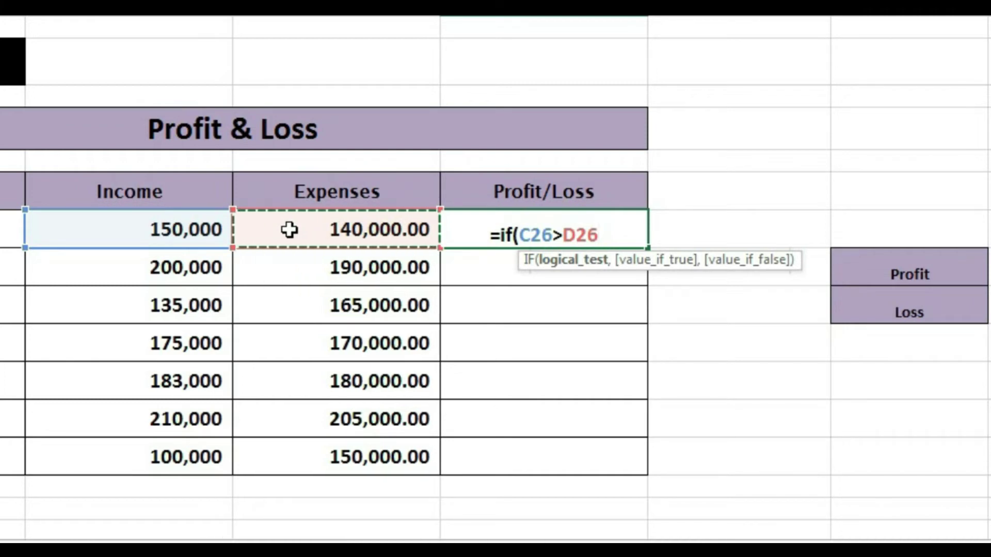
{"action": "type", "text": ","}
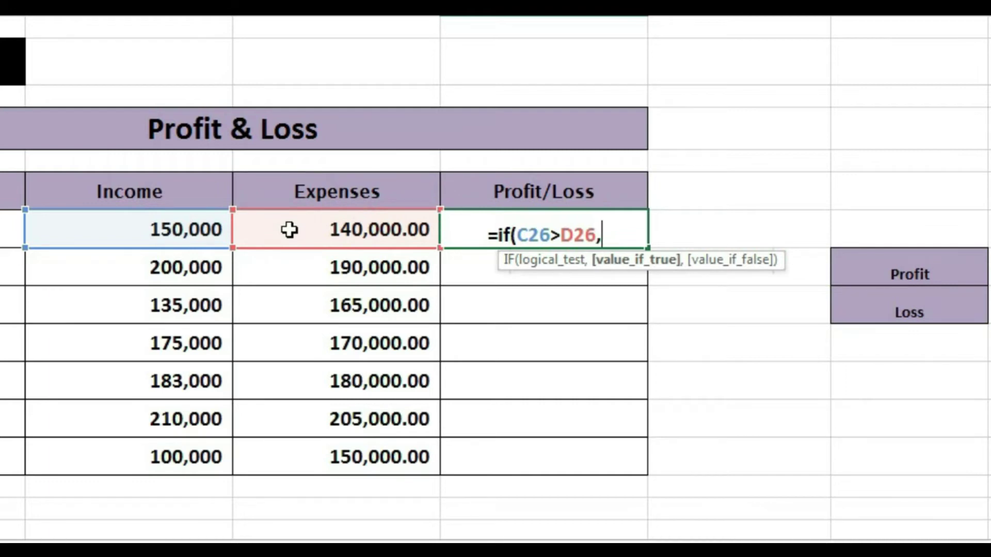
Step: Complete the E26 formula with cell G27 (Profit) as the value if true and G28 (Loss) as the value if false
{"action": "left_click", "coordinate": [879, 270]}
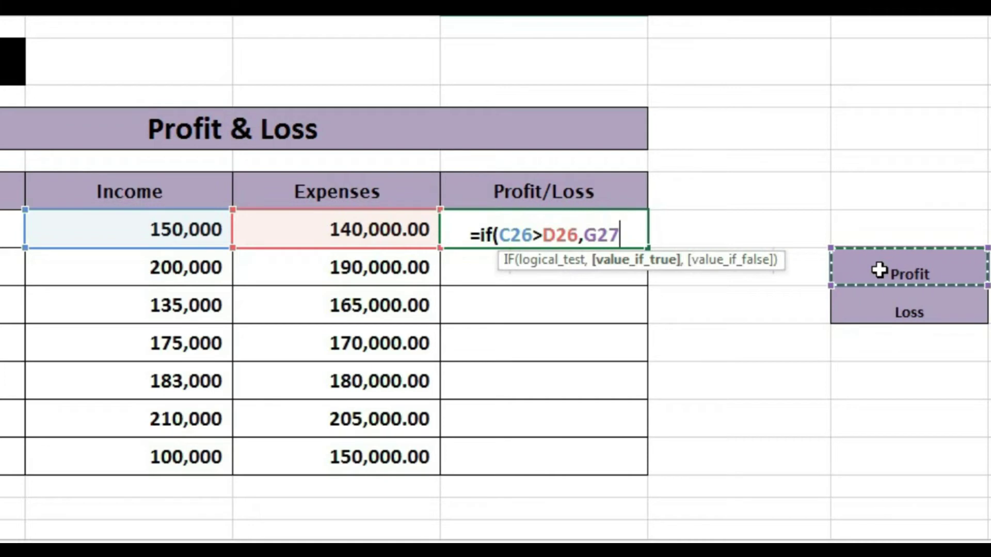
{"action": "type", "text": ","}
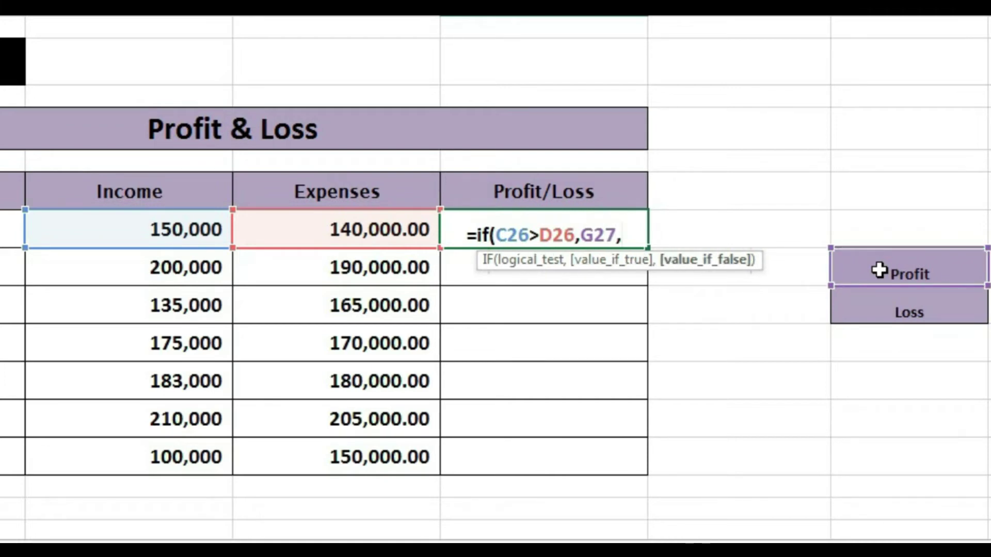
{"action": "left_click", "coordinate": [879, 297]}
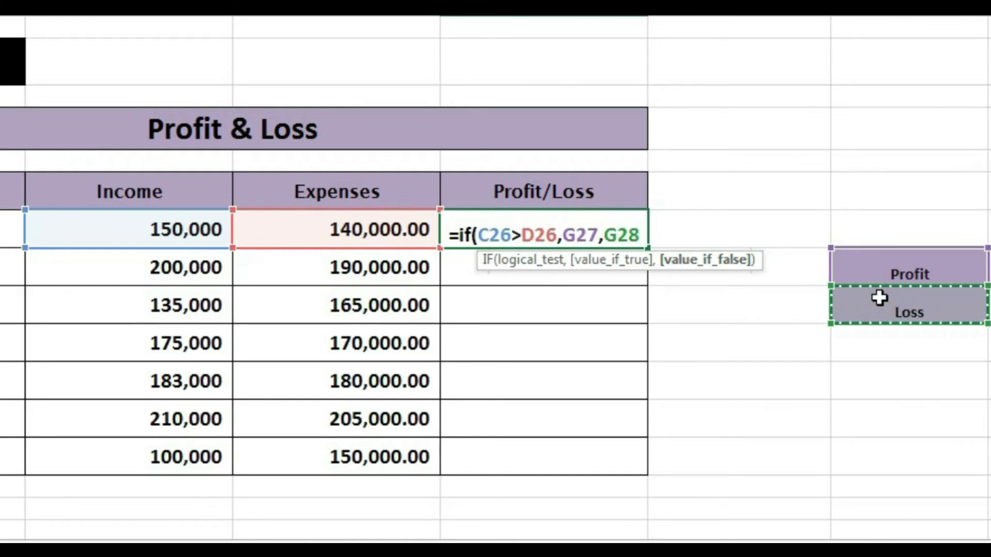
{"action": "type", "text": ")"}
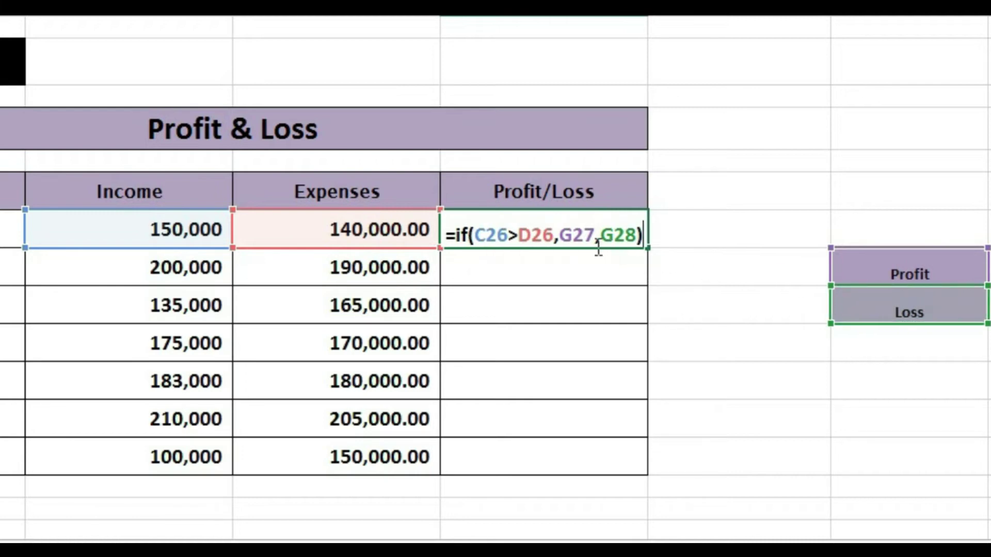
Step: Make the G27 and G28 references in the E26 formula absolute and commit the formula
{"action": "left_click", "coordinate": [576, 236]}
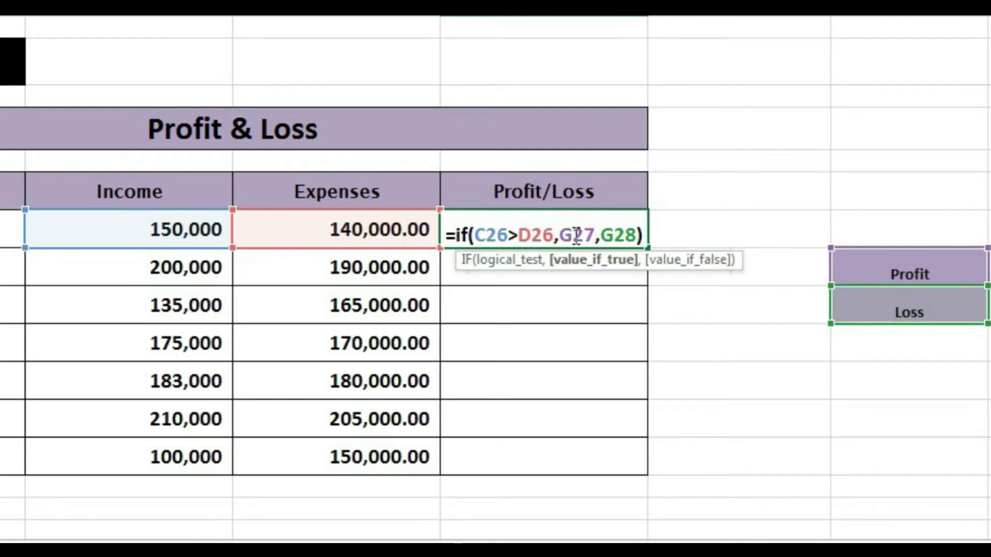
{"action": "key", "text": "F4"}
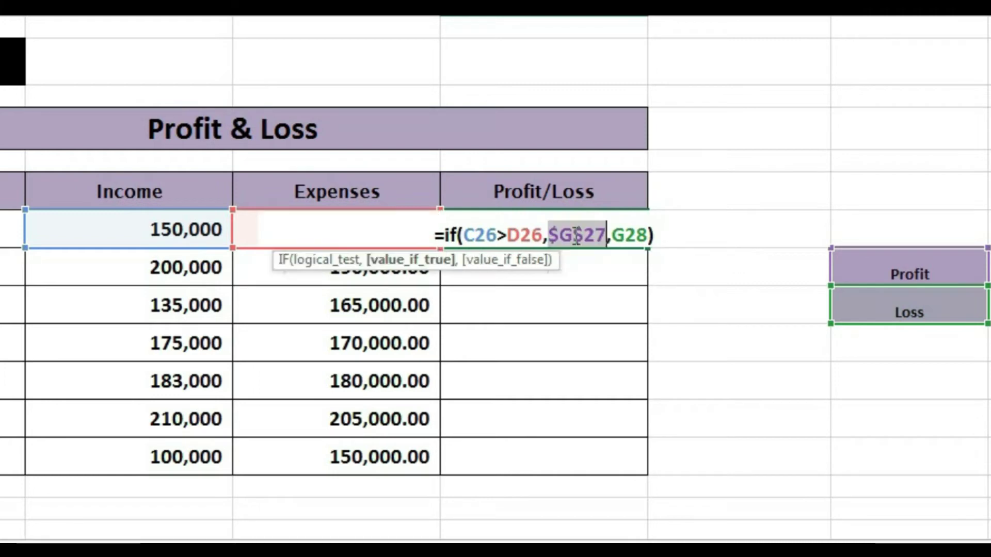
{"action": "left_click", "coordinate": [640, 238]}
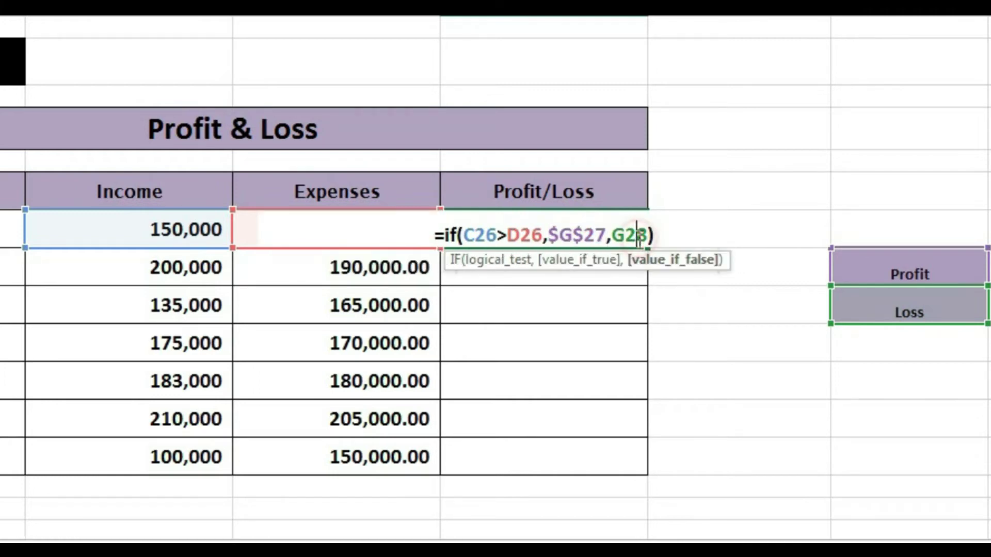
{"action": "key", "text": "F4"}
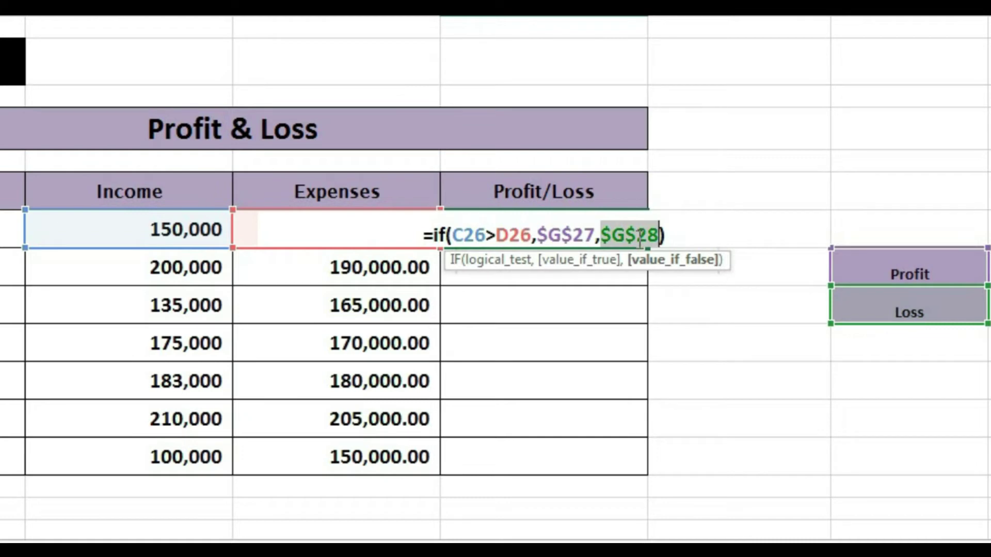
{"action": "key", "text": "Return"}
Step: Fill the E26 formula down the Profit/Loss column through E32
{"action": "left_click", "coordinate": [637, 239]}
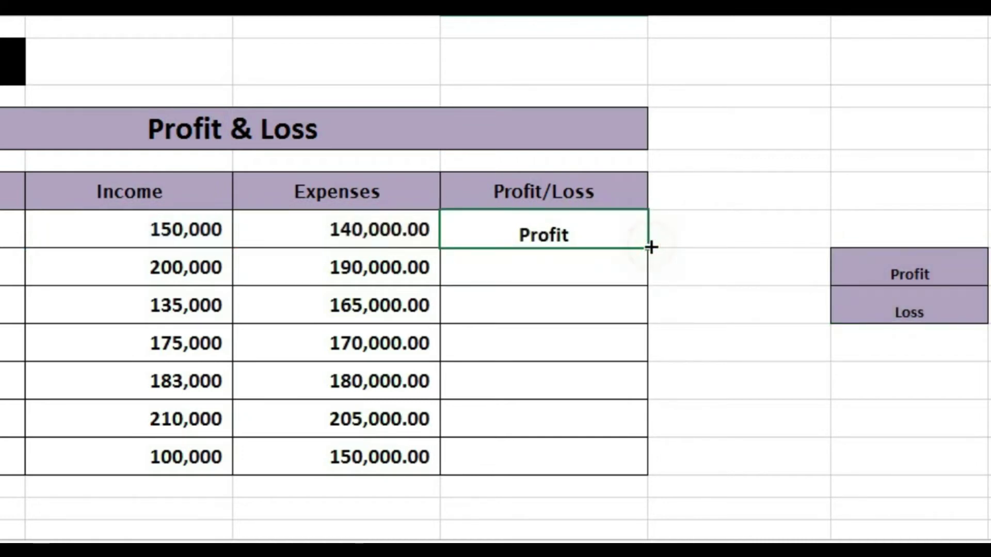
{"action": "left_click_drag", "start_coordinate": [650, 248], "coordinate": [581, 464]}
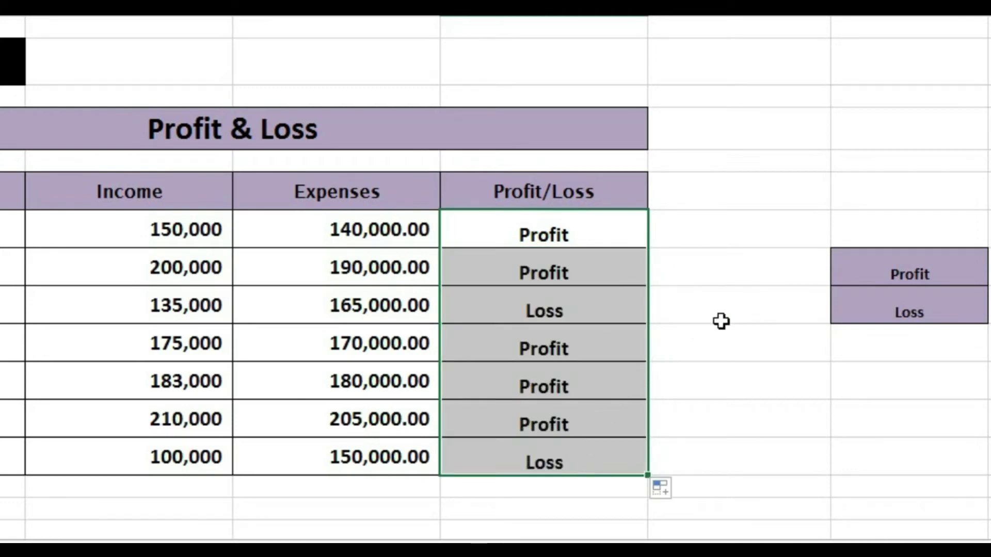
{"action": "left_click", "coordinate": [631, 300]}
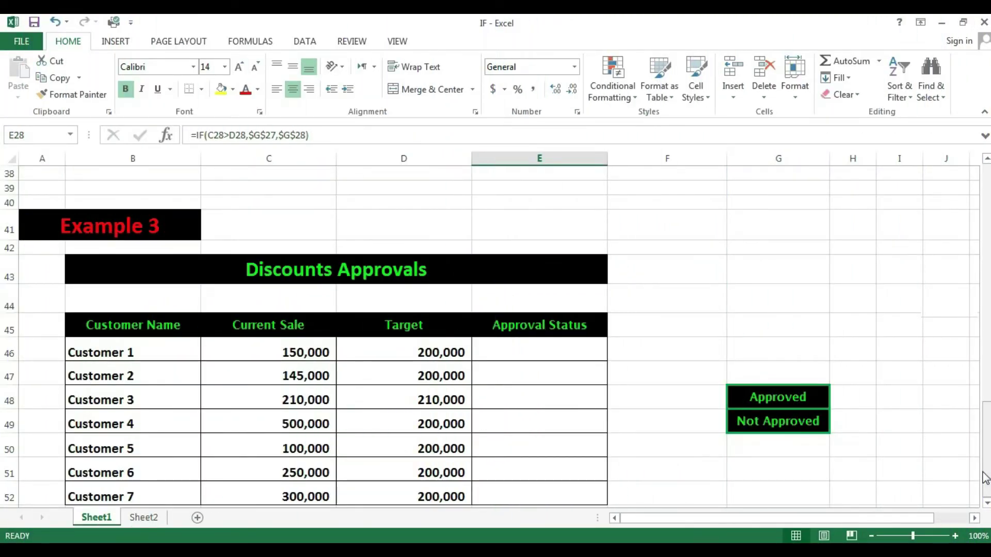
Step: Begin an IF formula in the first Approval Status cell, E46, of Discounts Approvals with the logical test C46>=D46 comparing current sale with target
{"action": "left_click", "coordinate": [549, 349]}
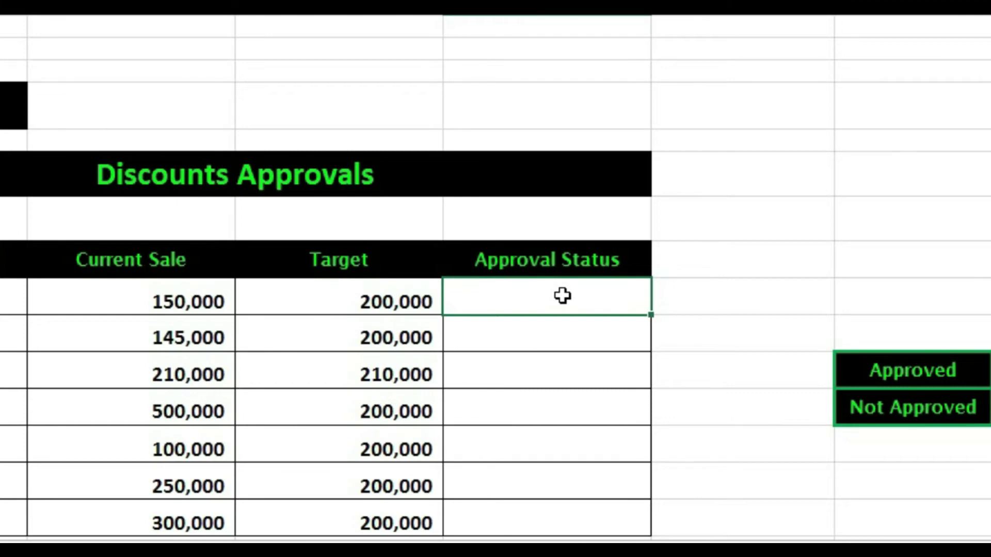
{"action": "type", "text": "=if"}
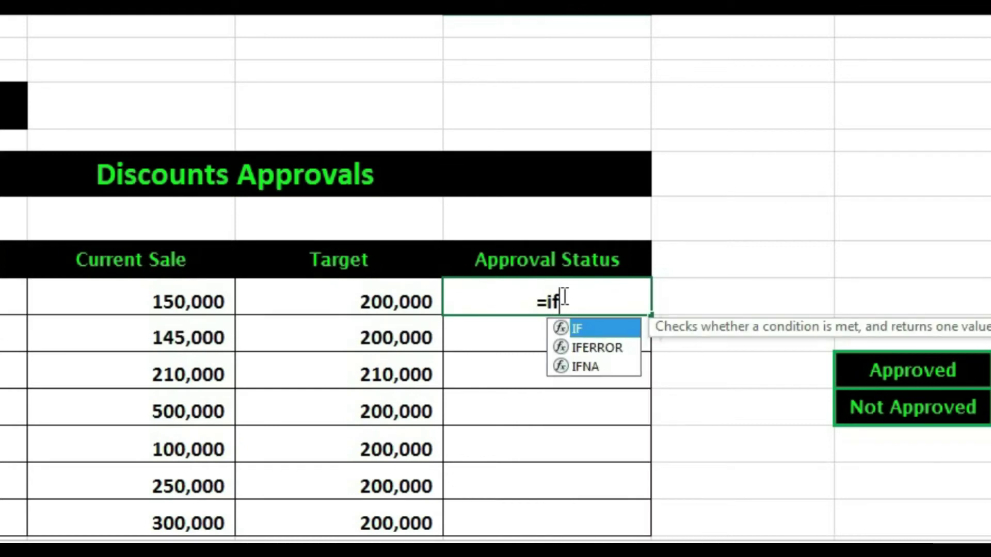
{"action": "type", "text": "("}
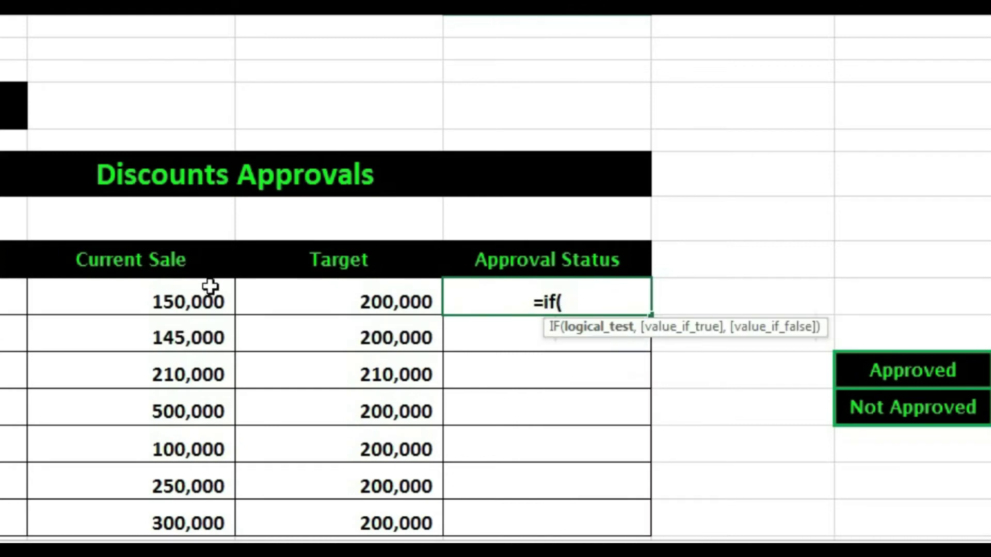
{"action": "left_click", "coordinate": [133, 305]}
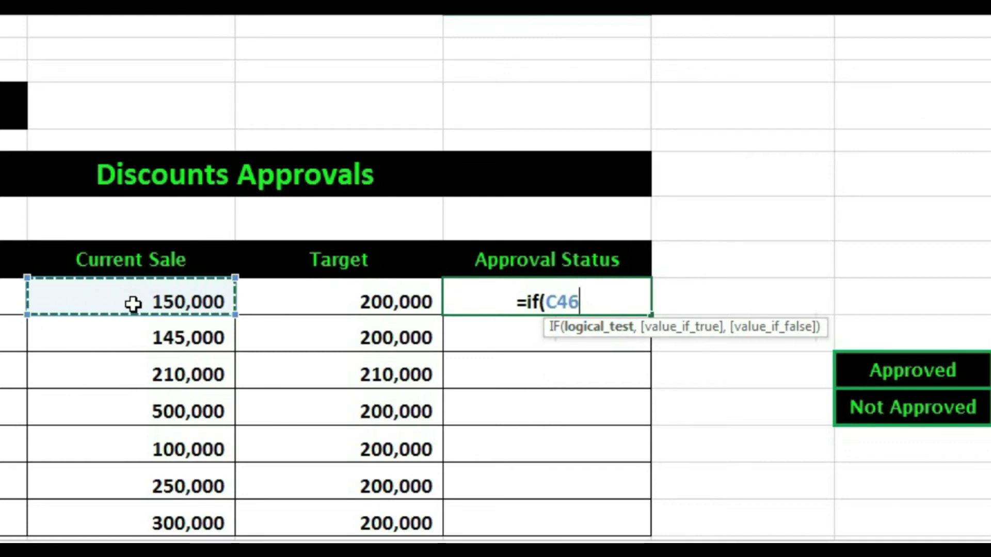
{"action": "type", "text": ">"}
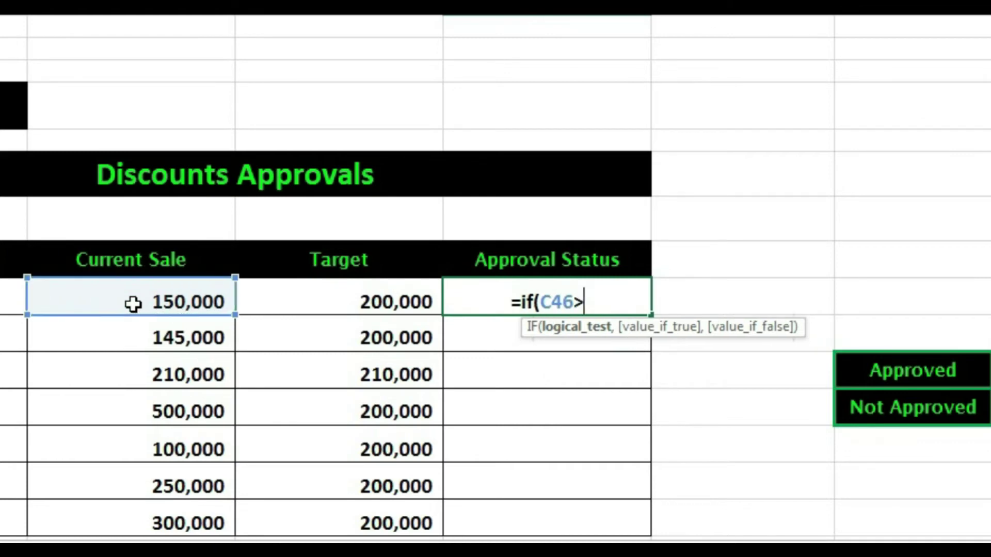
{"action": "type", "text": "="}
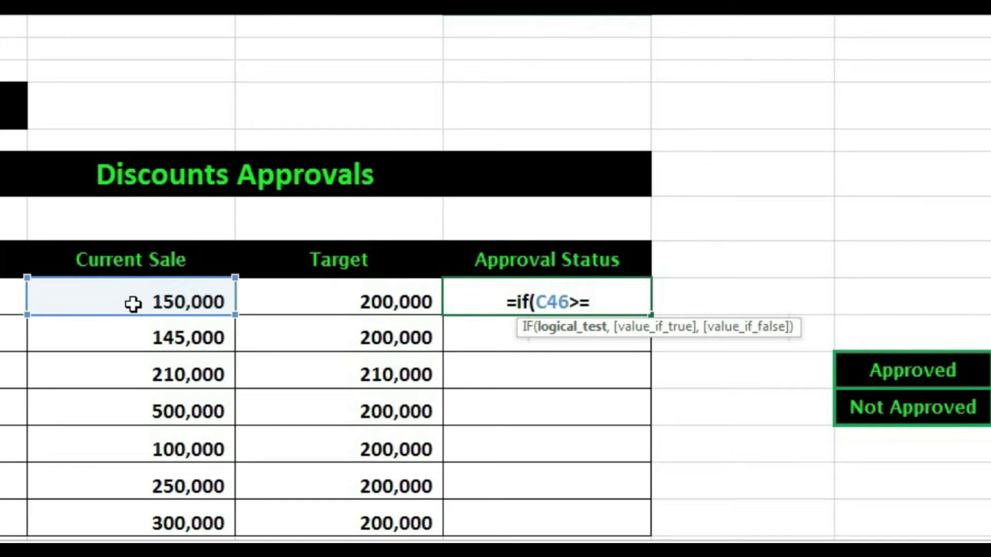
{"action": "left_click", "coordinate": [326, 311]}
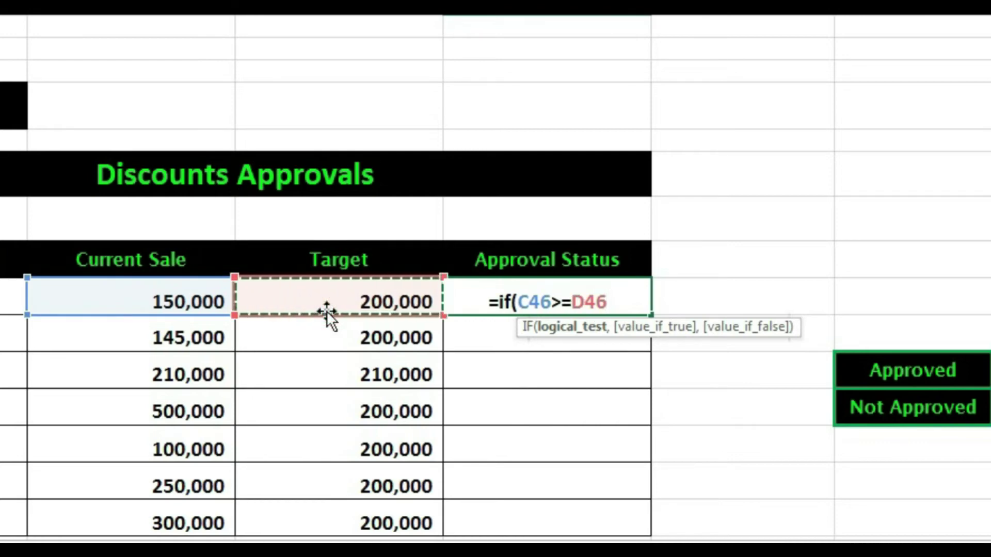
{"action": "type", "text": ","}
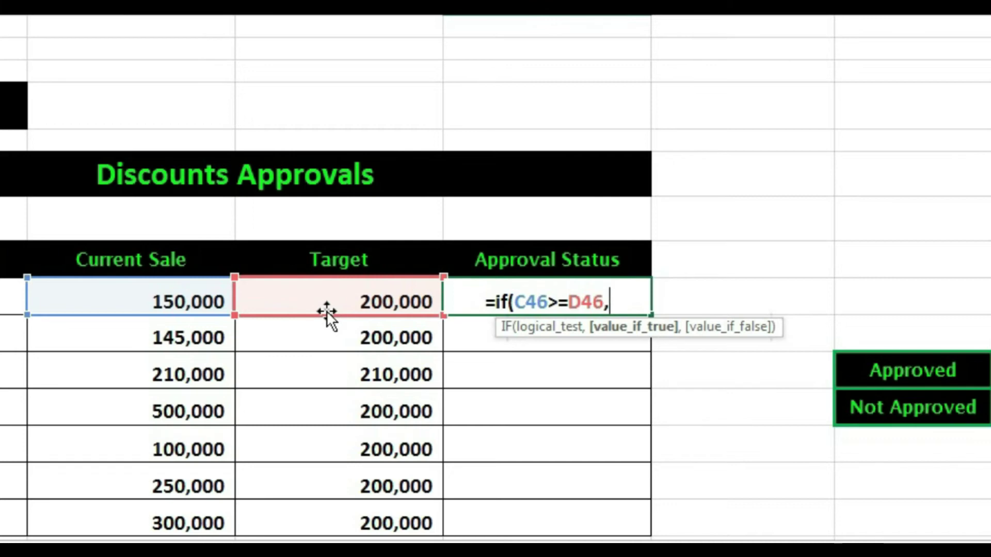
Step: Complete the E46 formula with the text "Approved" as the value if true and "Not Approved" as the value if false, and commit it
{"action": "type", "text": "\""}
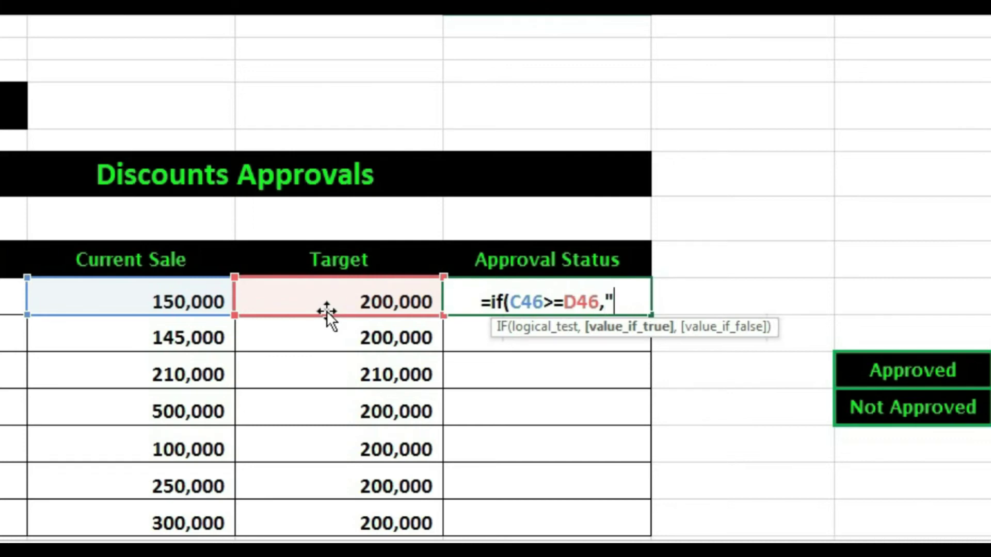
{"action": "type", "text": "Approved\""}
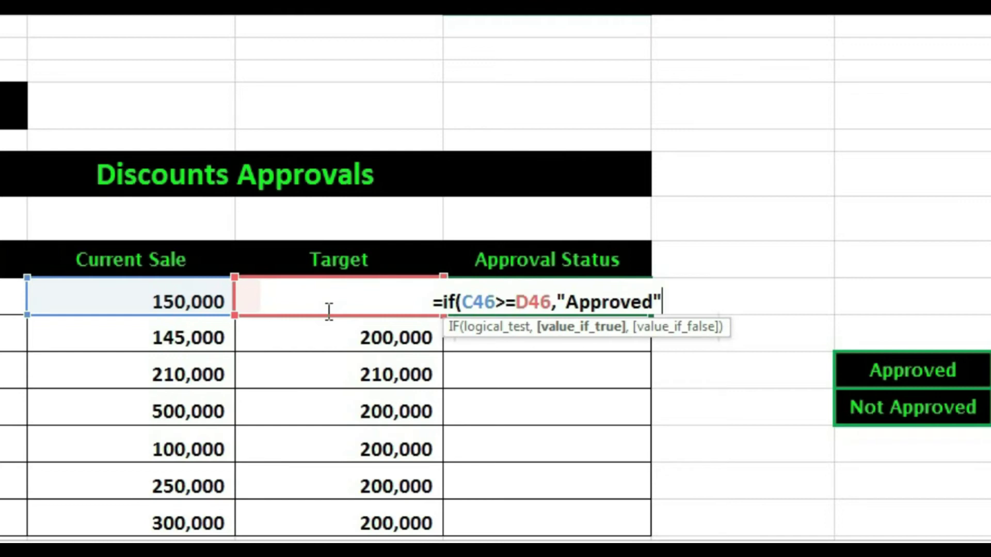
{"action": "type", "text": ","}
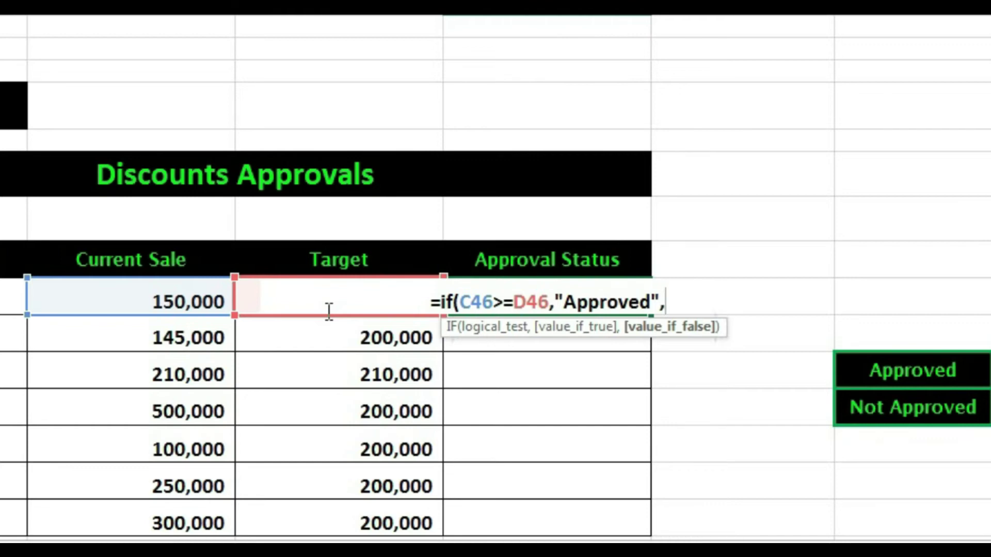
{"action": "type", "text": "\""}
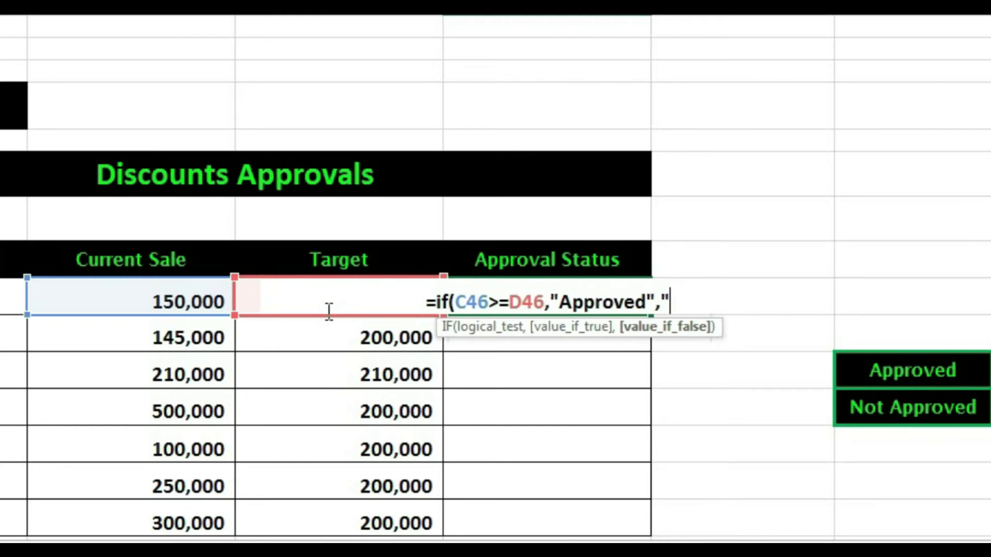
{"action": "type", "text": "Not"}
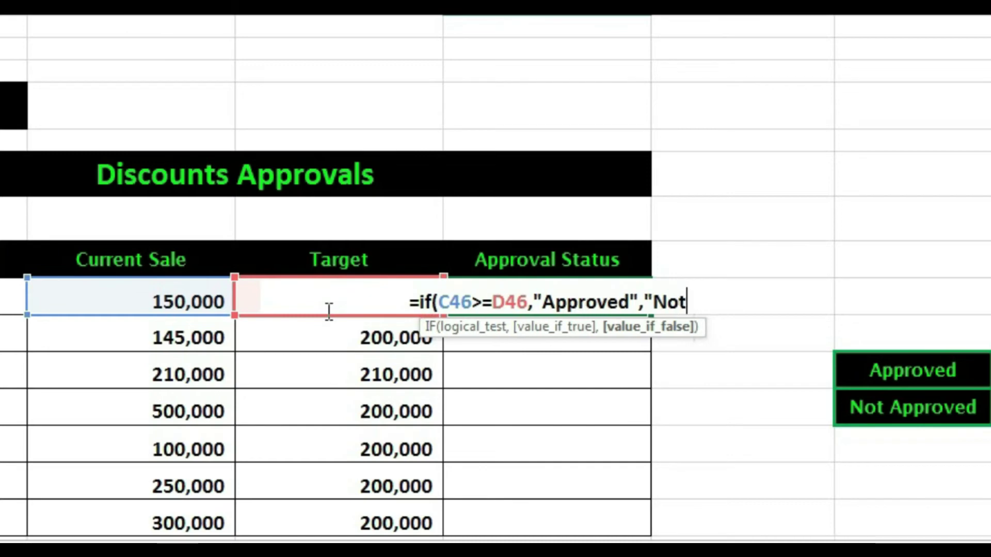
{"action": "type", "text": " Approved"}
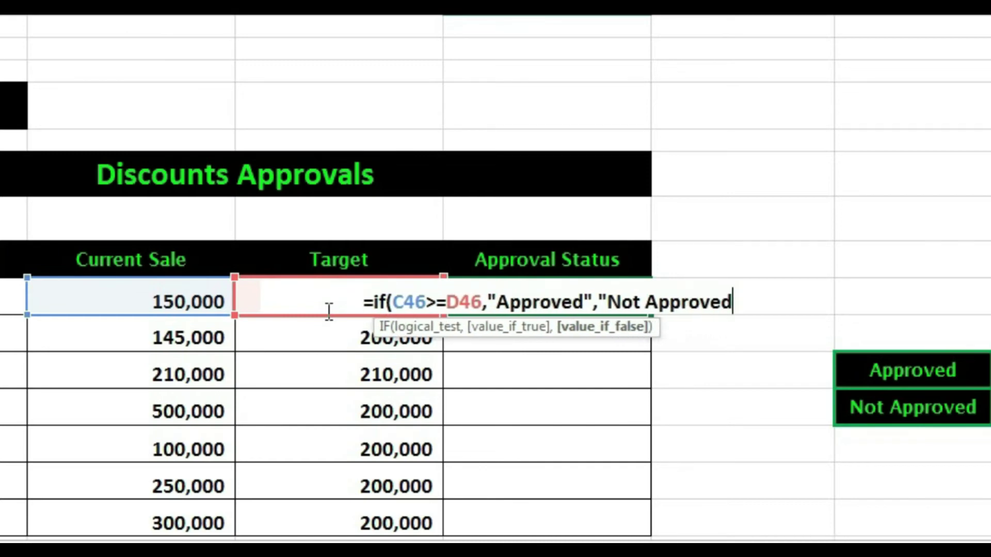
{"action": "type", "text": "\""}
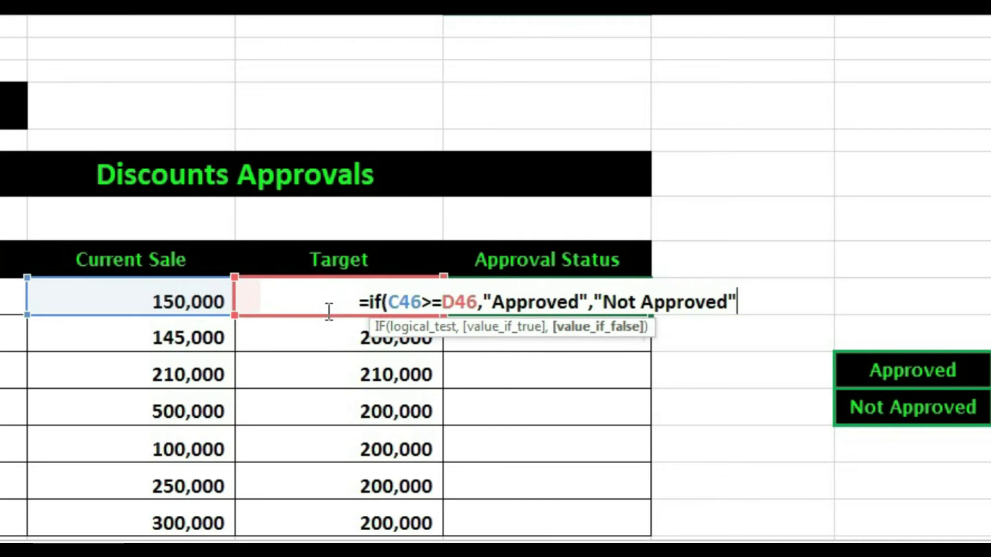
{"action": "type", "text": ")"}
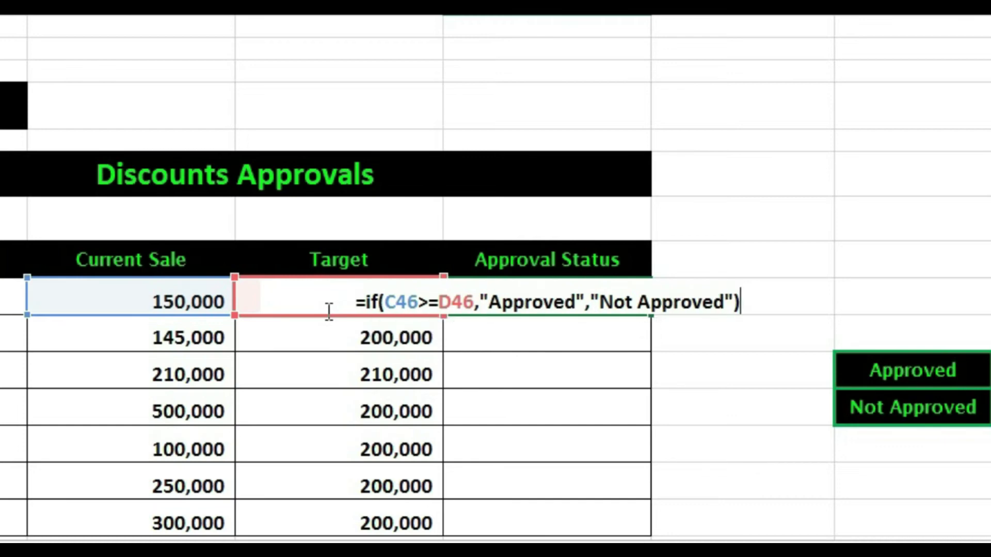
{"action": "key", "text": "Return"}
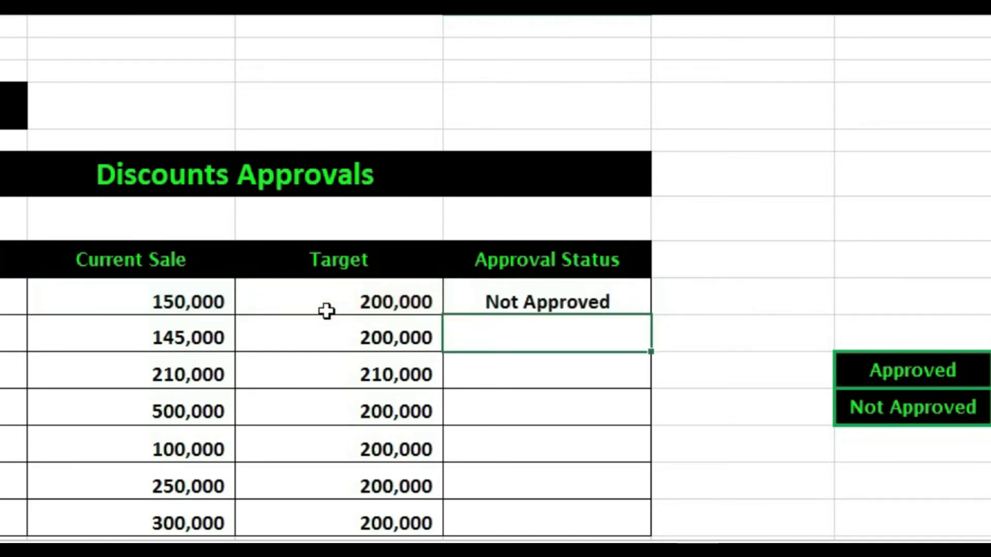
Step: Fill the E46 formula down the Approval Status column through E52
{"action": "key", "text": "Up"}
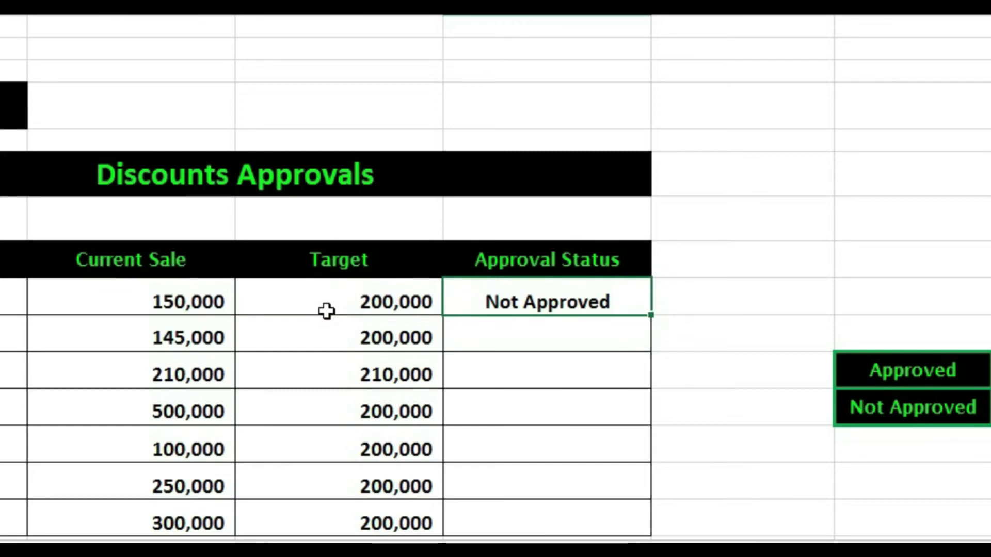
{"action": "key", "text": "Left"}
{"action": "key", "text": "Left"}
{"action": "key", "text": "Right"}
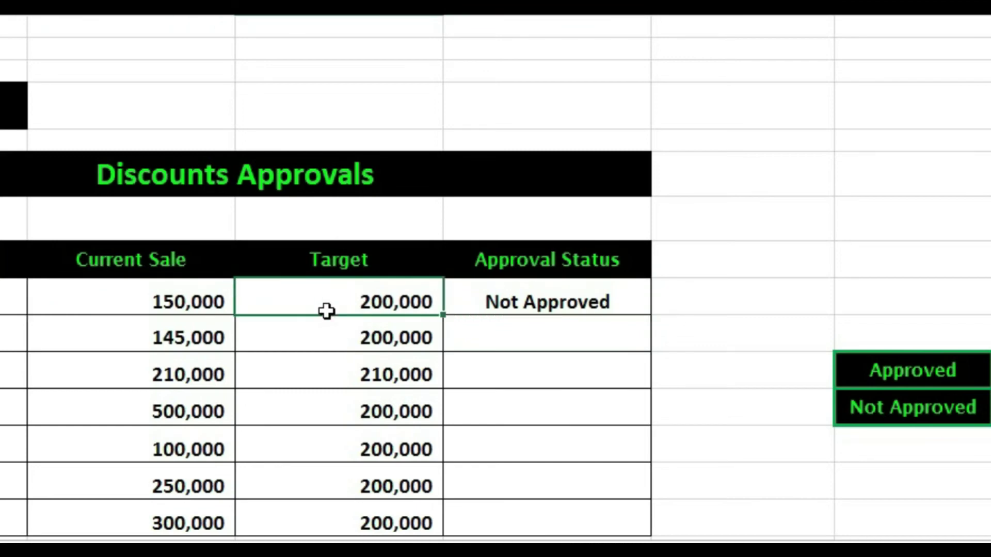
{"action": "key", "text": "Left"}
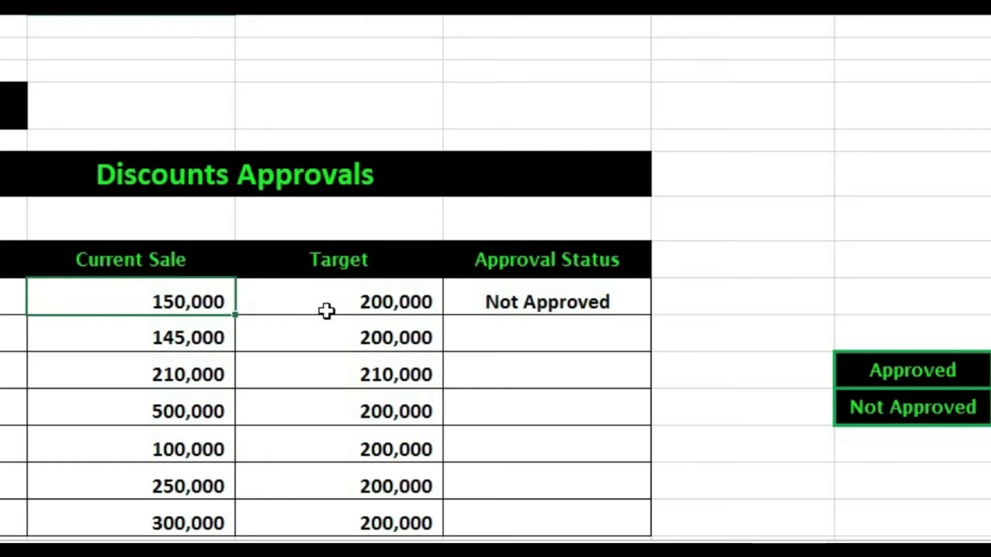
{"action": "key", "text": "Right"}
{"action": "key", "text": "Right"}
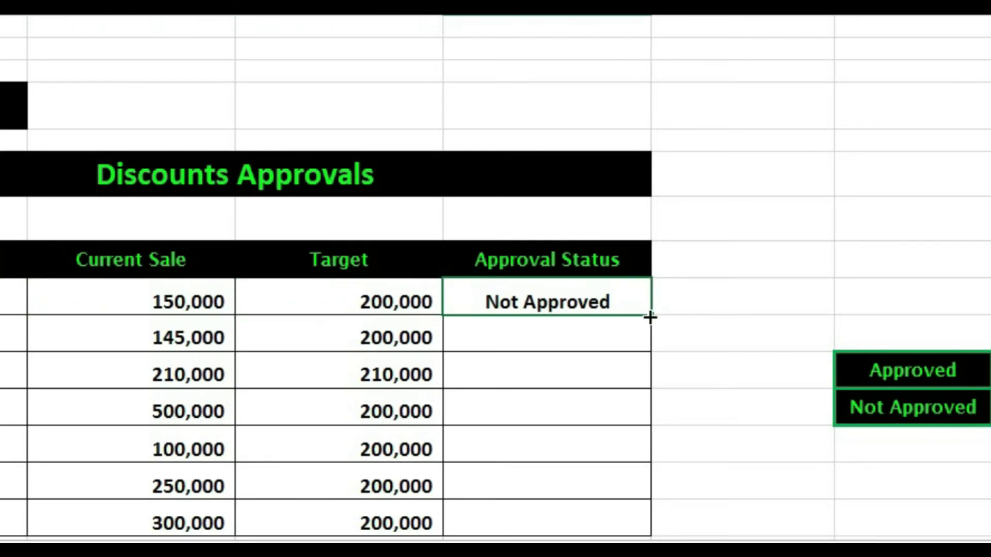
{"action": "left_click_drag", "start_coordinate": [649, 315], "coordinate": [606, 522]}
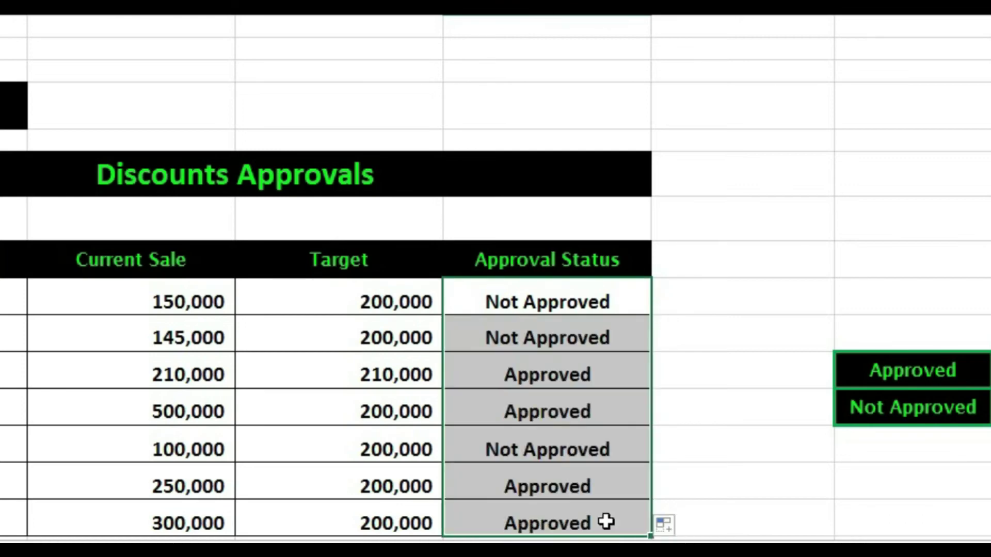
Step: Compare current sale, target and approval status in rows 48 to 52 of the Discounts Approvals table to check the formula results
{"action": "left_click", "coordinate": [586, 387]}
{"action": "left_click", "coordinate": [573, 414]}
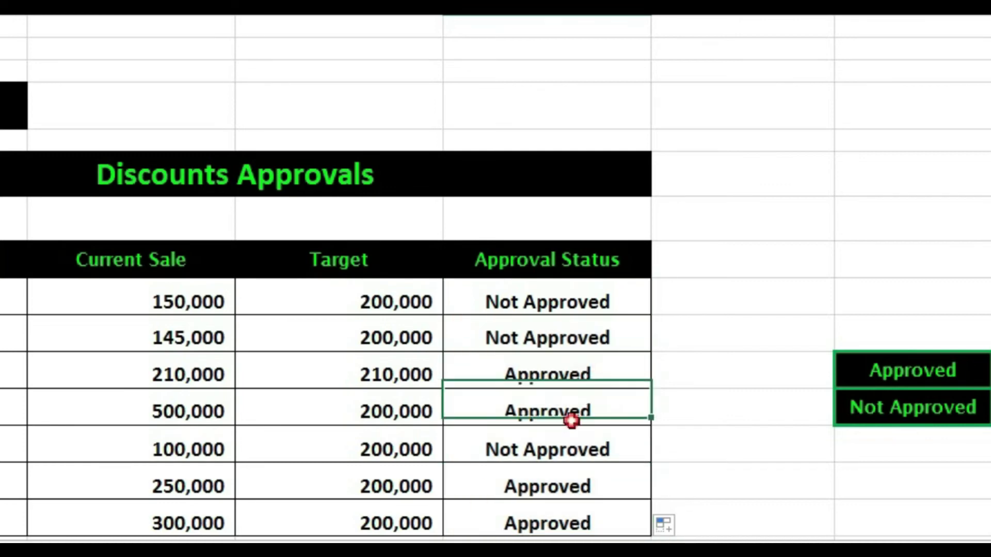
{"action": "left_click", "coordinate": [150, 368]}
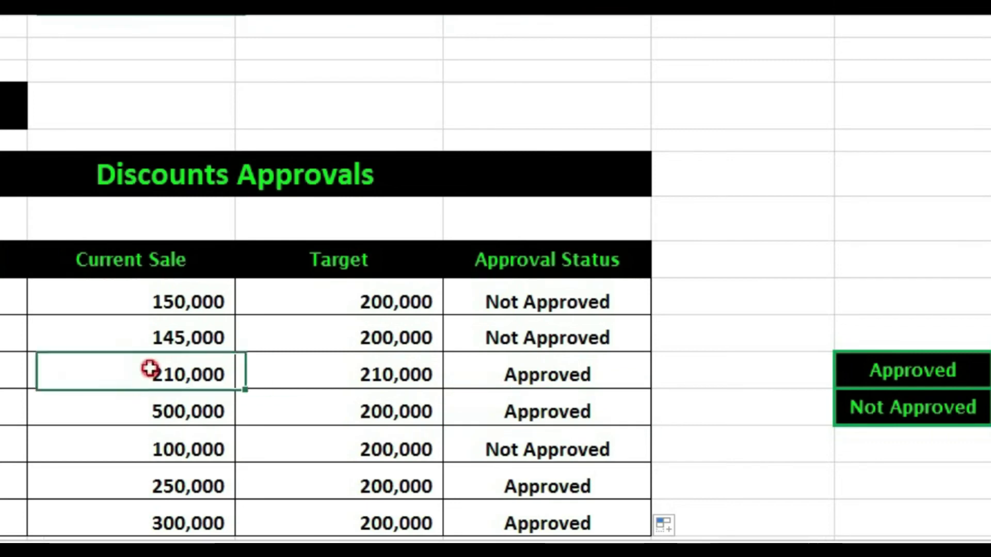
{"action": "left_click", "coordinate": [351, 366]}
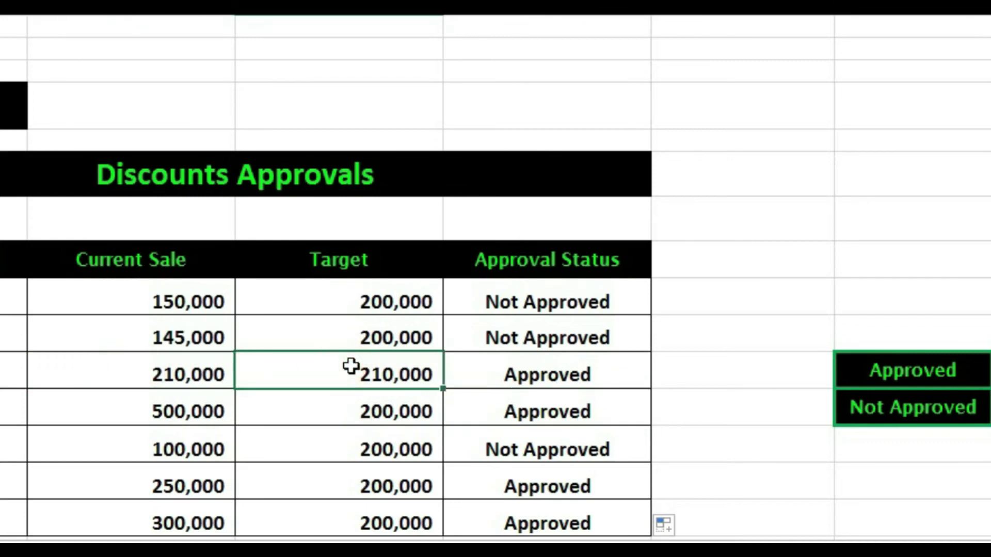
{"action": "left_click", "coordinate": [502, 378]}
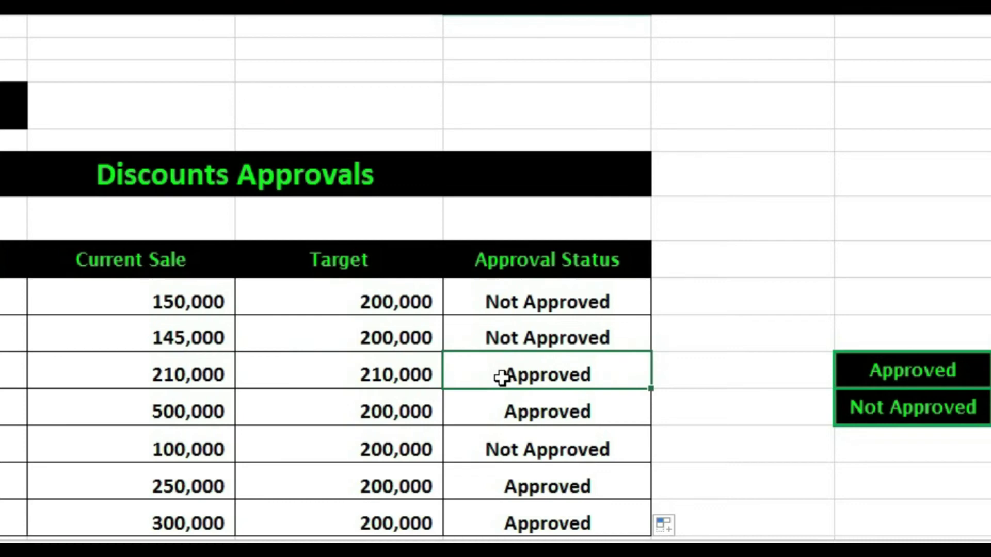
{"action": "left_click", "coordinate": [209, 409]}
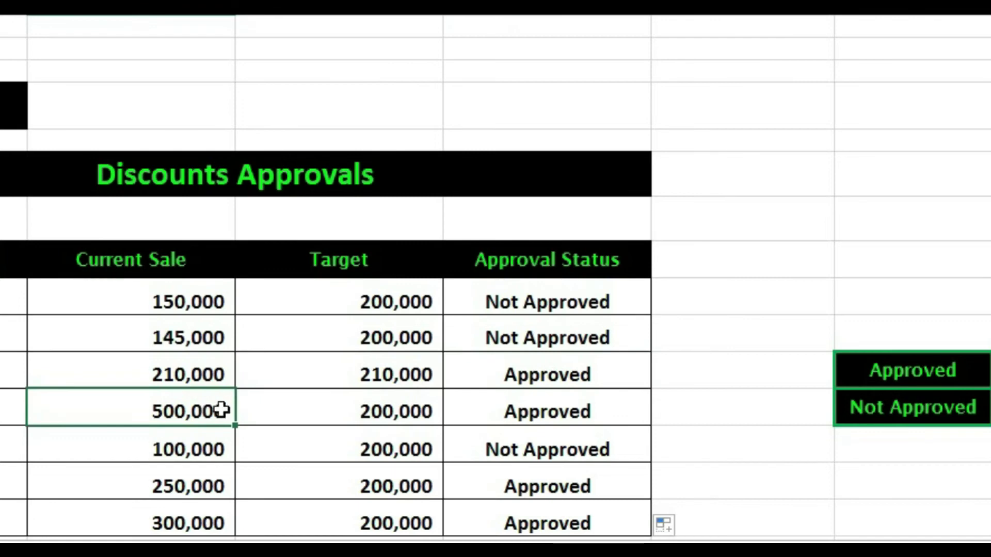
{"action": "left_click", "coordinate": [265, 411]}
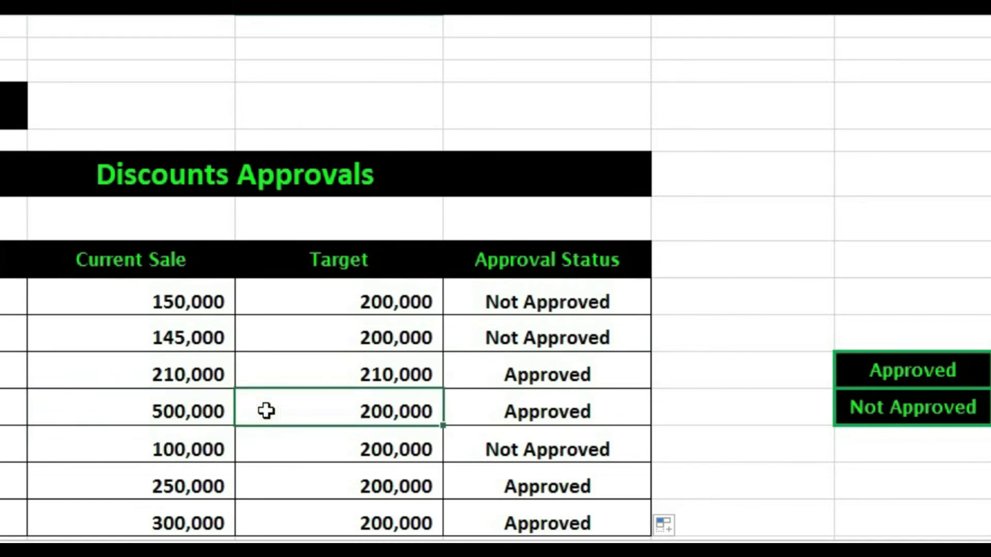
{"action": "left_click", "coordinate": [490, 416]}
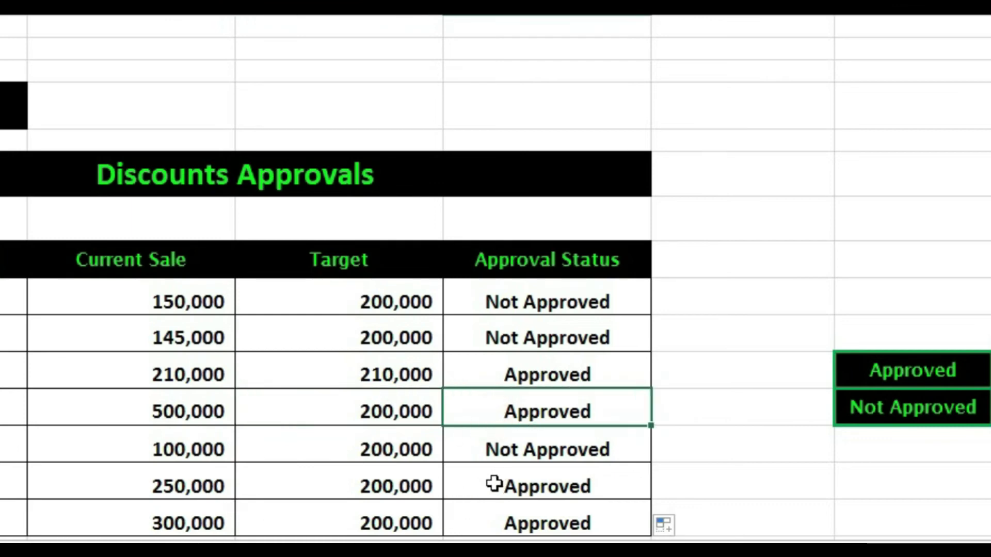
{"action": "left_click_drag", "start_coordinate": [496, 485], "coordinate": [484, 518]}
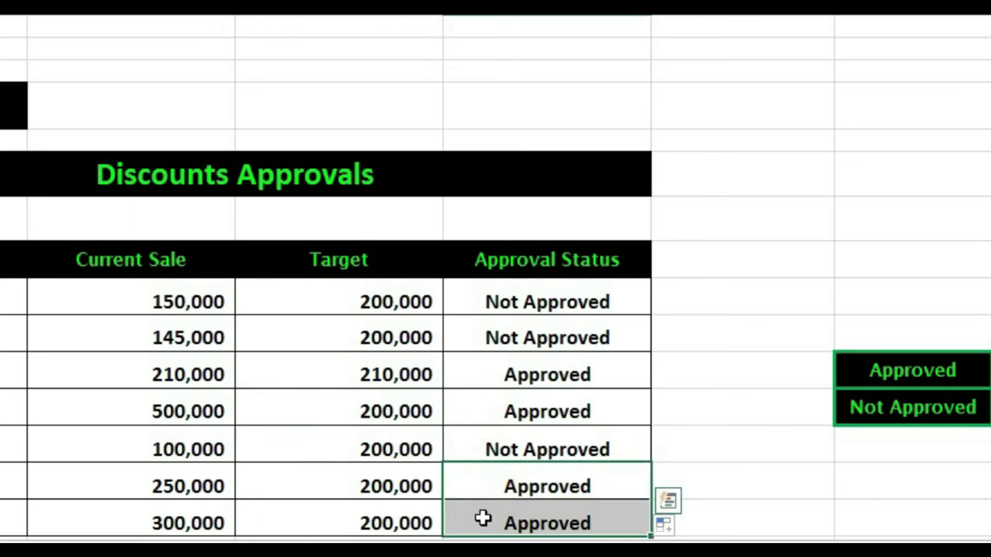
{"action": "left_click_drag", "start_coordinate": [195, 490], "coordinate": [195, 506]}
{"action": "left_click", "coordinate": [318, 495]}
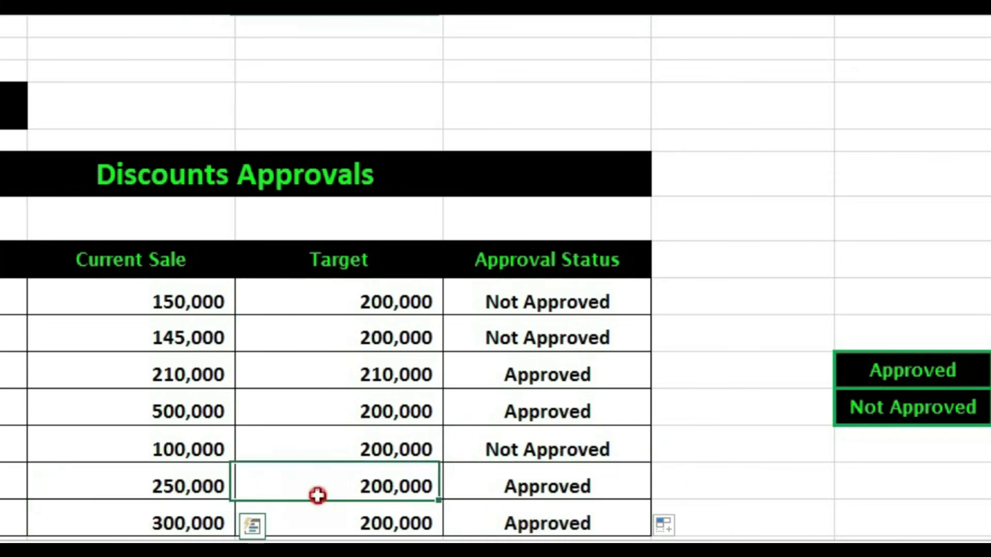
{"action": "left_click", "coordinate": [553, 471]}
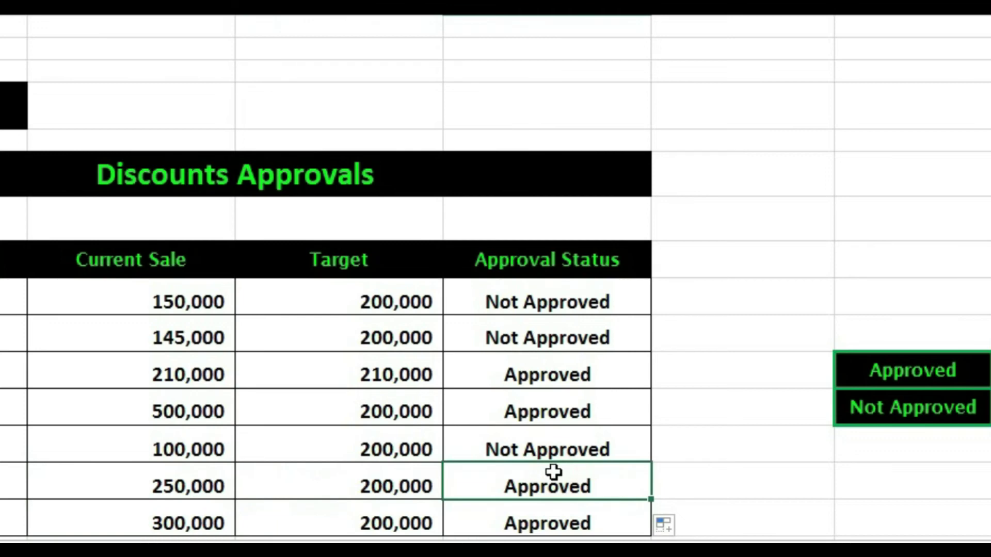
{"action": "left_click", "coordinate": [171, 452]}
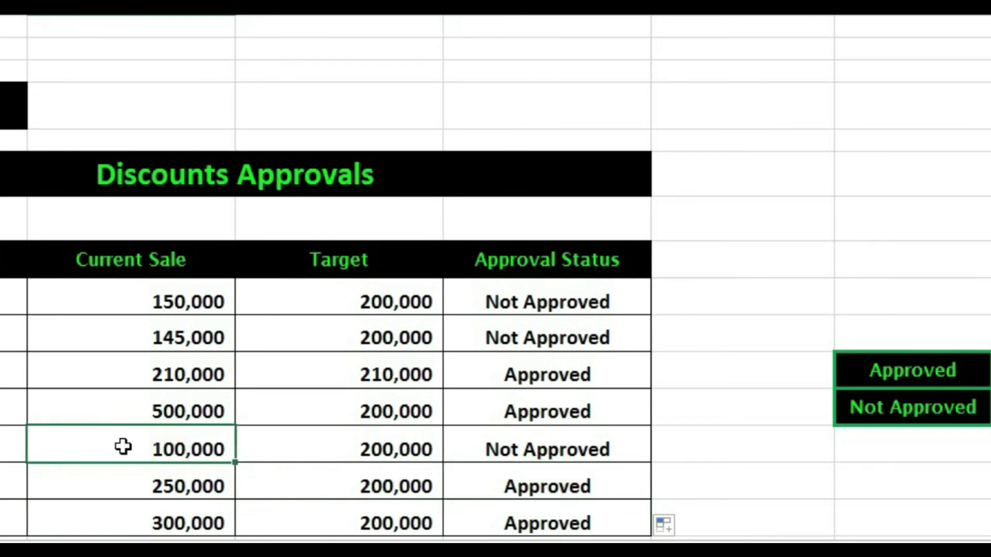
{"action": "left_click", "coordinate": [369, 446]}
{"action": "left_click", "coordinate": [506, 451]}
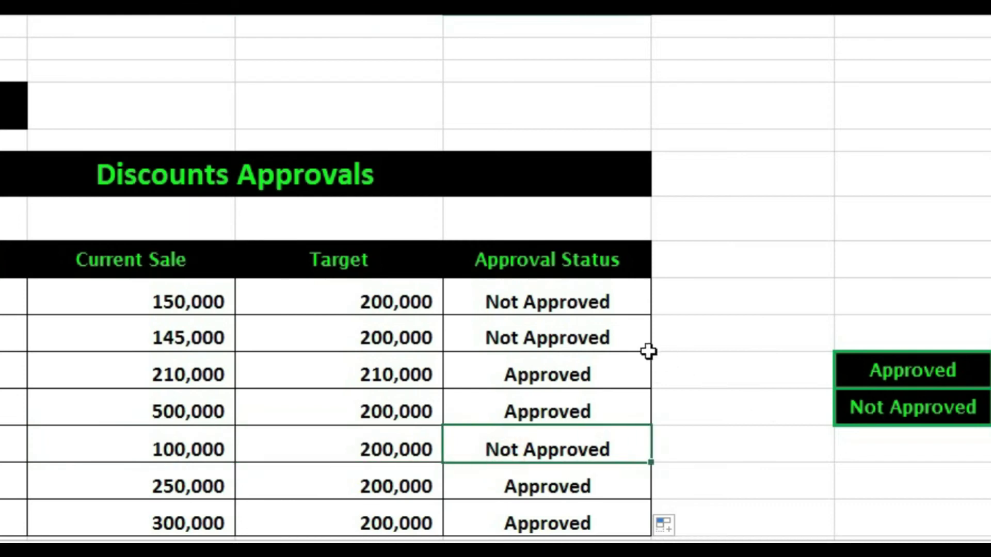
Step: Clear the formulas from the Approval Status cells E46 through E52
{"action": "left_click_drag", "start_coordinate": [604, 304], "coordinate": [578, 507]}
{"action": "key", "text": "Delete"}
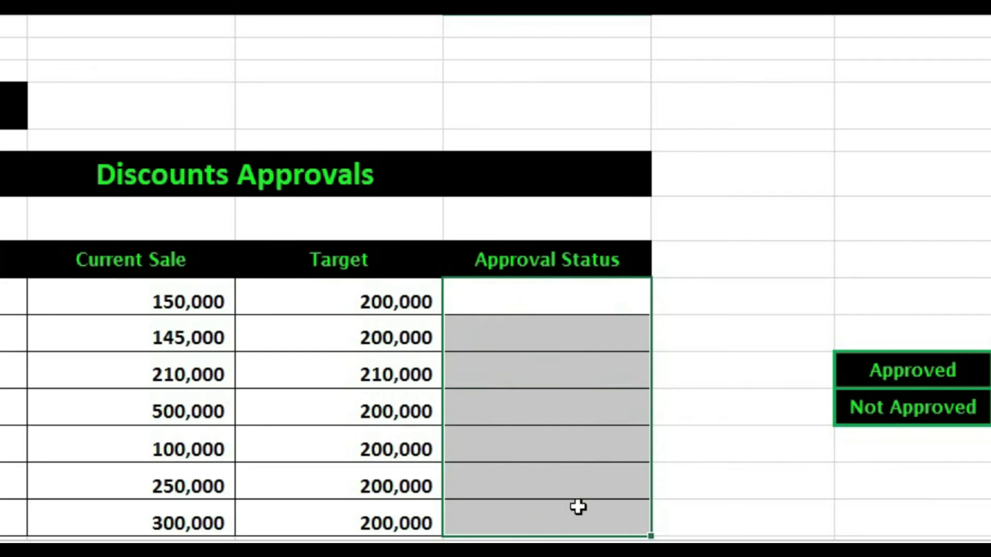
Step: Start an IF formula in E46 that tests whether the current sale C46 is greater than or equal to the target D46
{"action": "left_click", "coordinate": [598, 290]}
{"action": "double_click", "coordinate": [598, 293]}
{"action": "type", "text": "="}
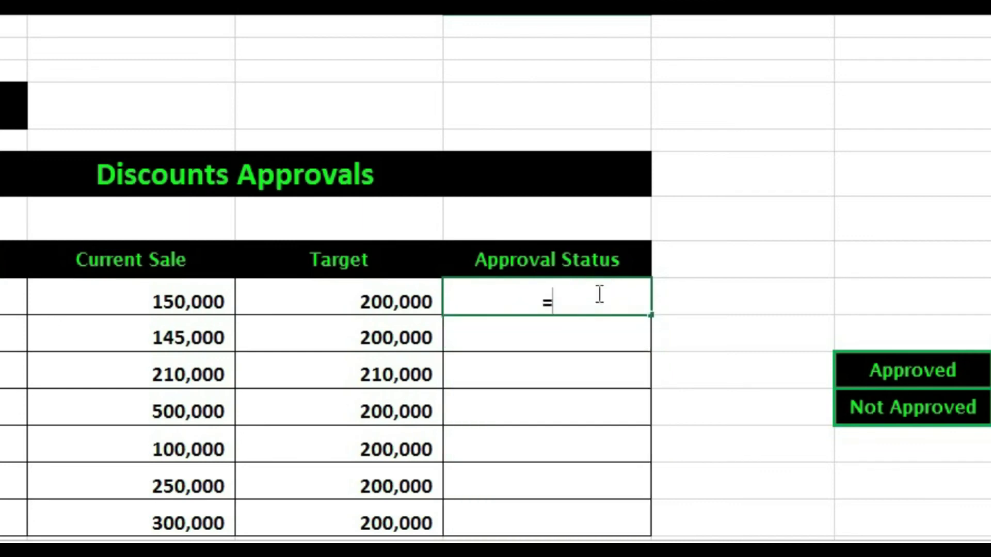
{"action": "type", "text": "if("}
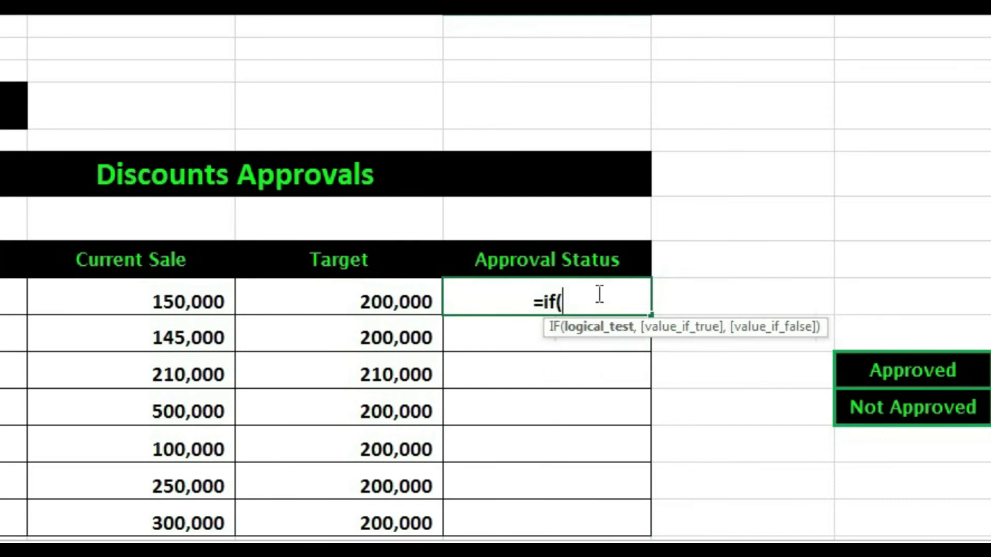
{"action": "left_click", "coordinate": [187, 305]}
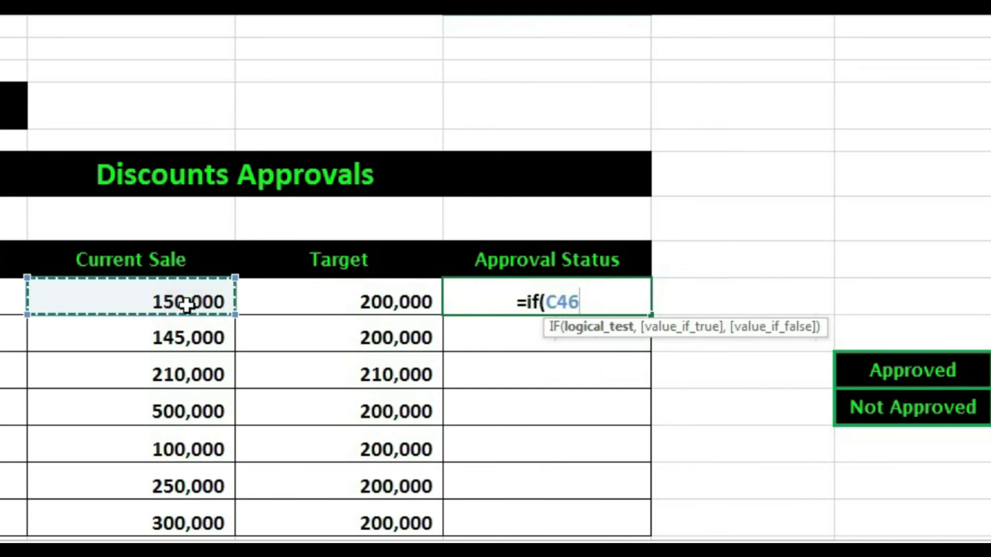
{"action": "type", "text": ">"}
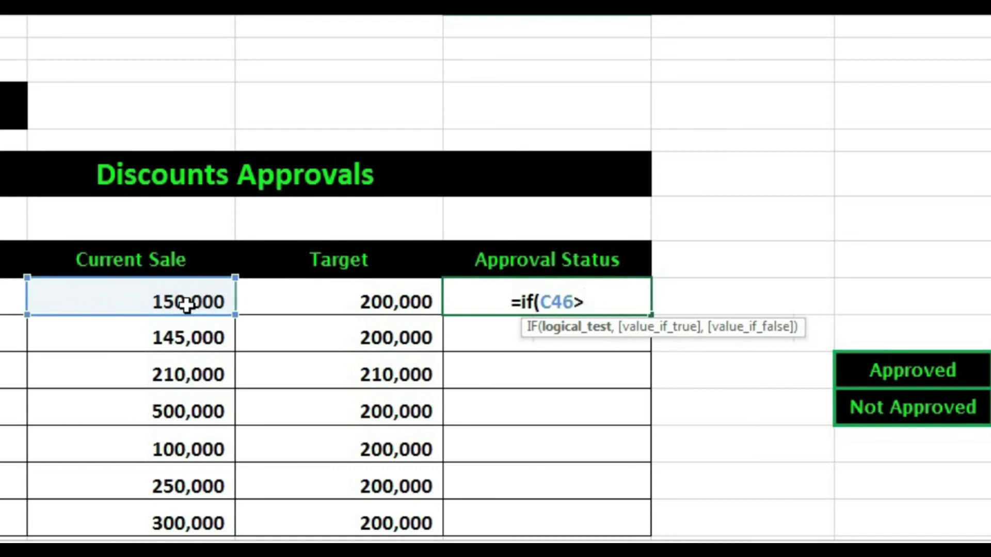
{"action": "type", "text": "="}
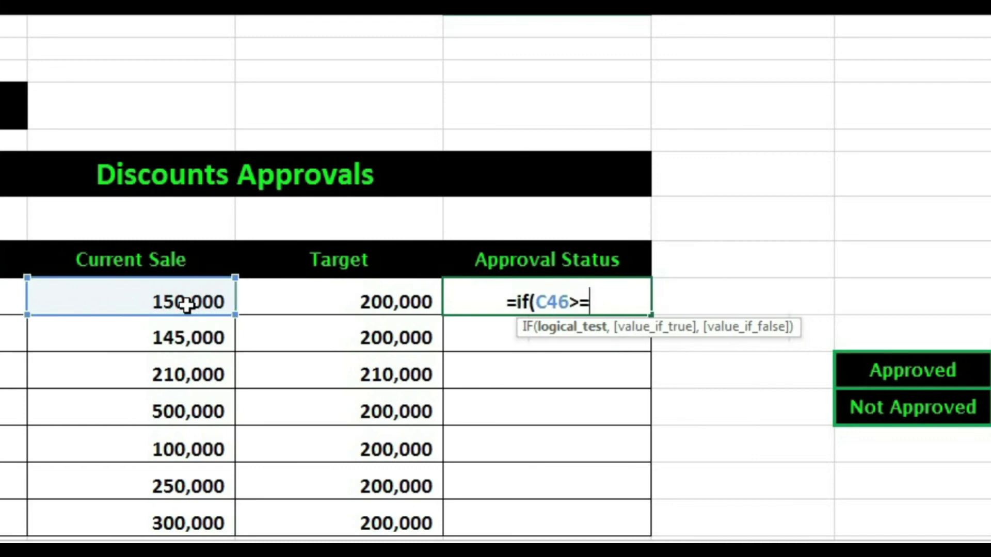
{"action": "left_click", "coordinate": [267, 311]}
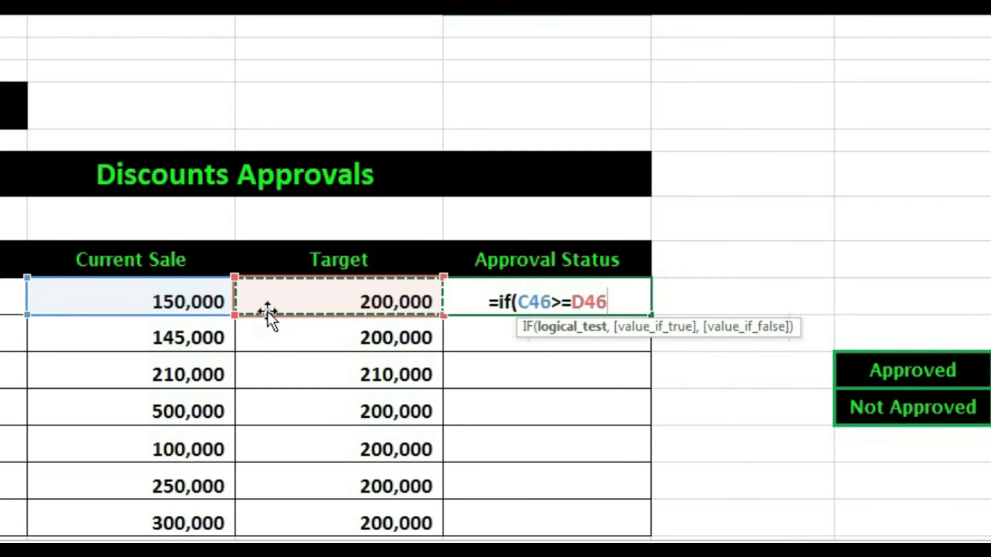
{"action": "type", "text": ","}
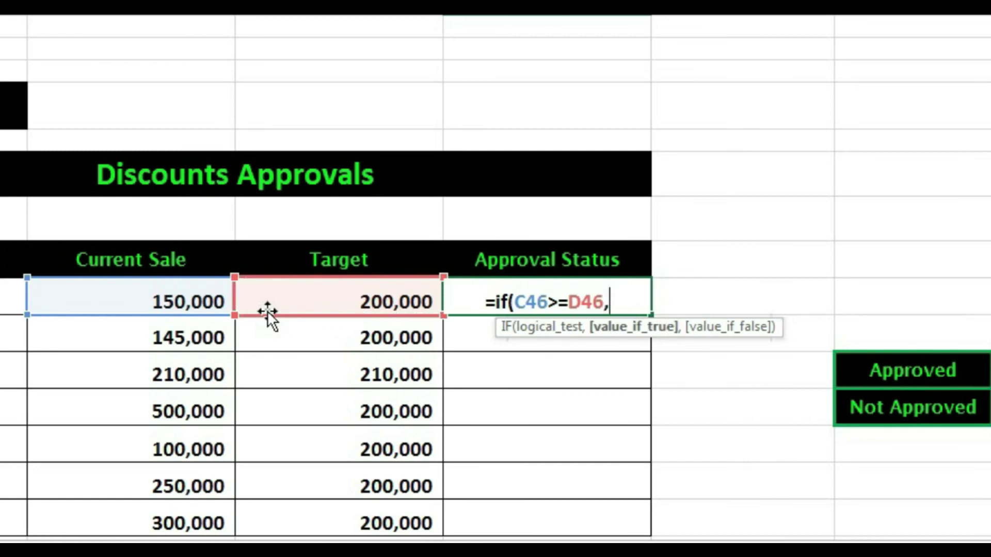
Step: Complete the E46 formula with absolute references $G$48 as the value if true and $G$49 as the value if false, and commit it
{"action": "left_click", "coordinate": [912, 363]}
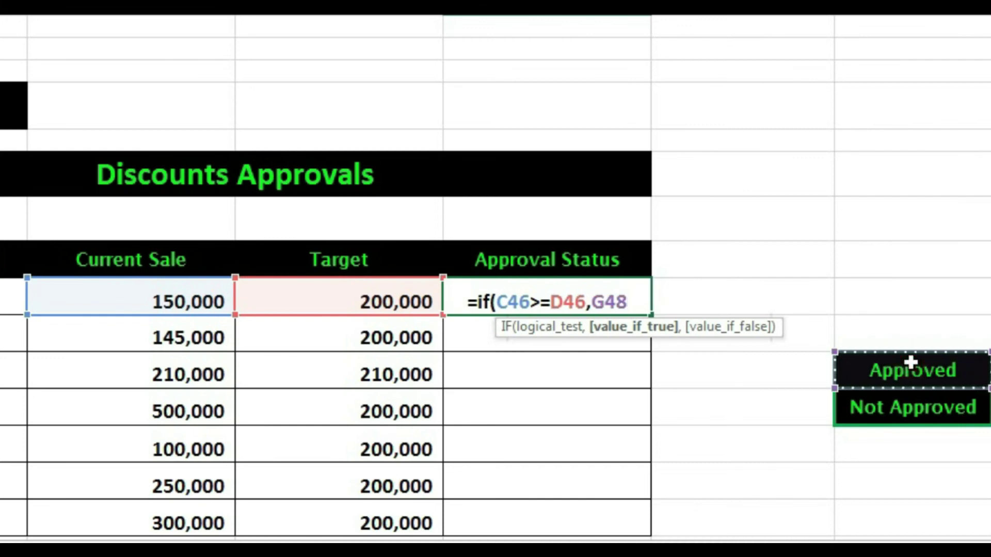
{"action": "key", "text": "F4"}
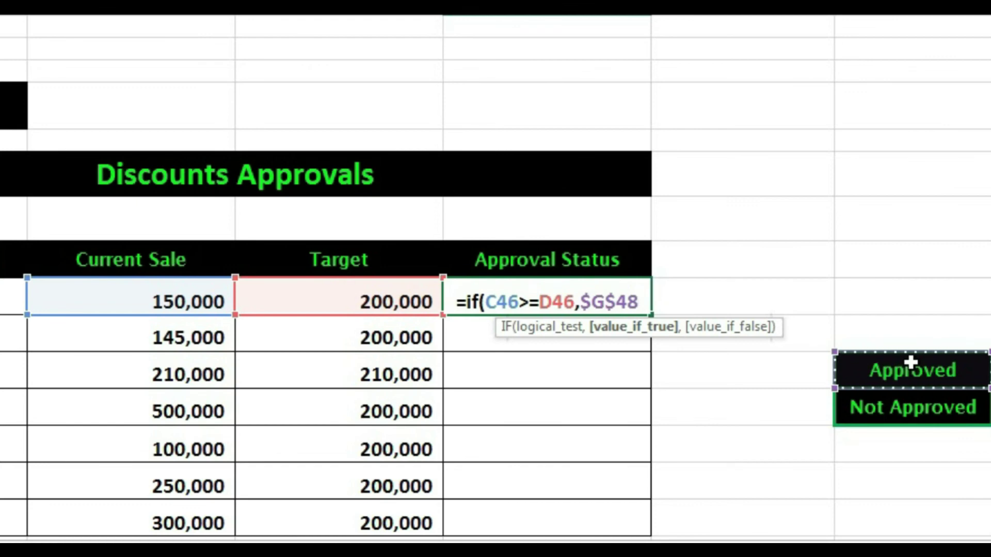
{"action": "type", "text": ","}
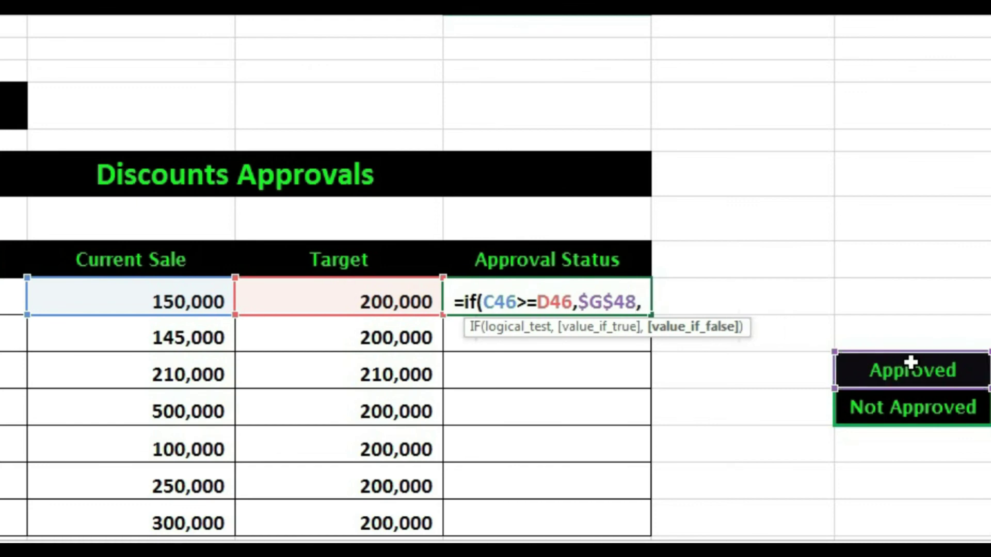
{"action": "left_click", "coordinate": [907, 407]}
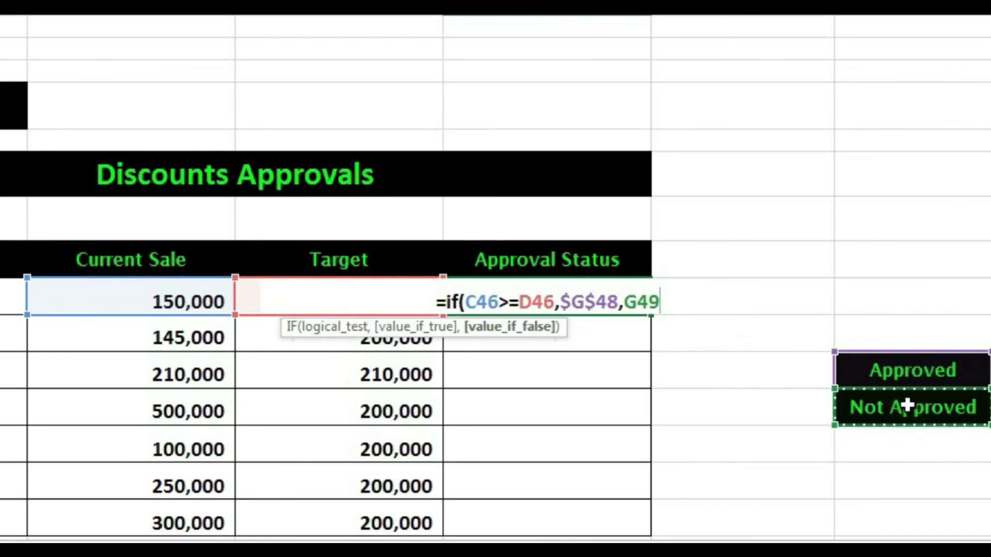
{"action": "key", "text": "F4"}
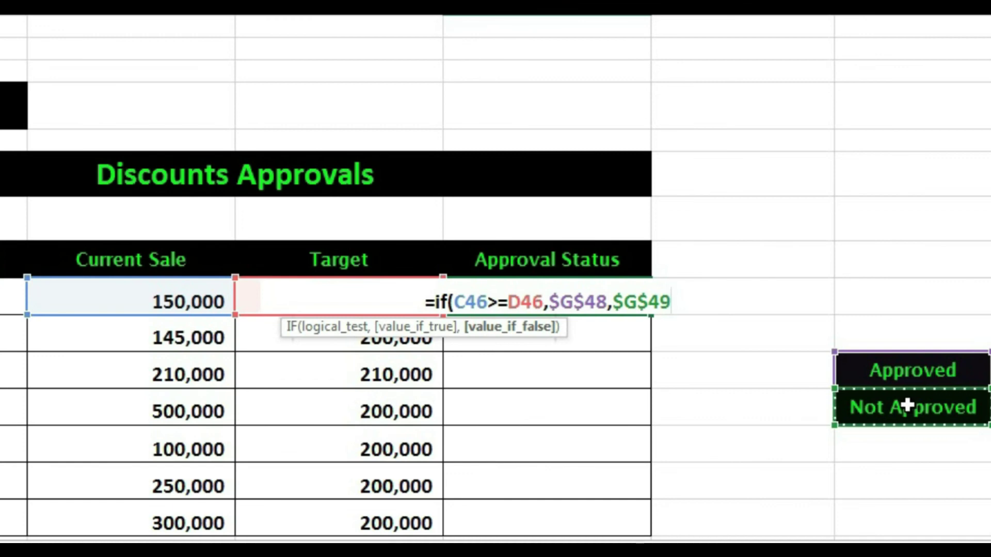
{"action": "type", "text": ")"}
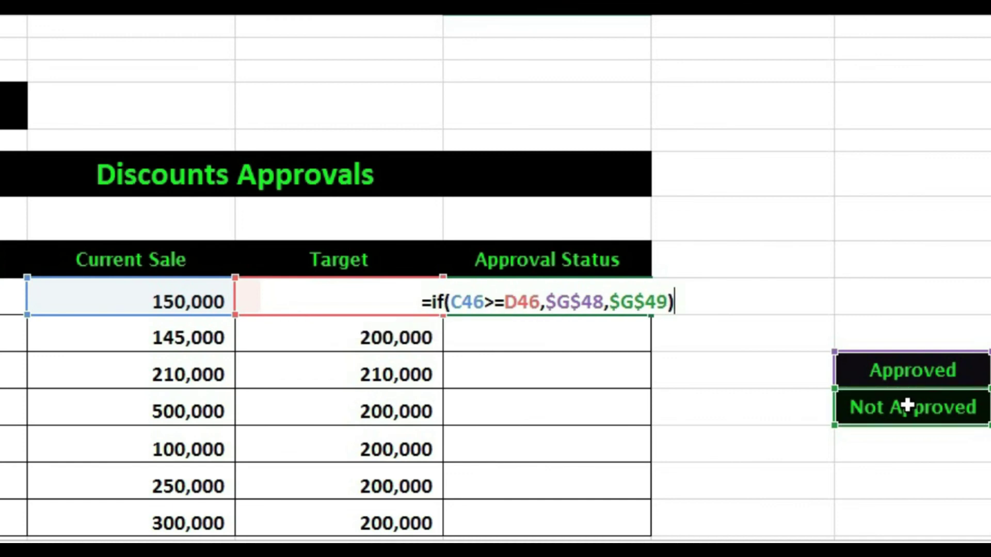
{"action": "key", "text": "Return"}
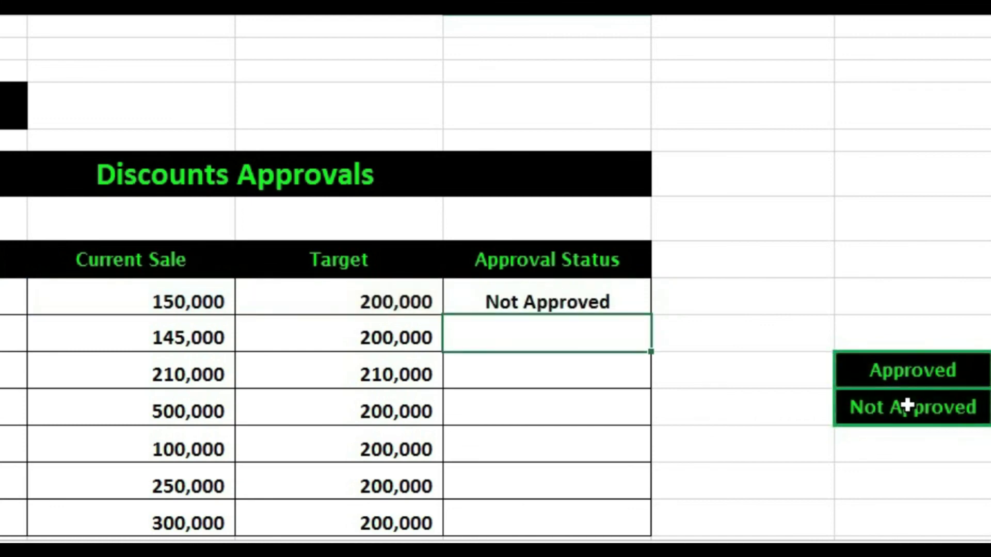
Step: Fill the cell-reference IF formula from E46 down the Approval Status column through E52
{"action": "key", "text": "Up"}
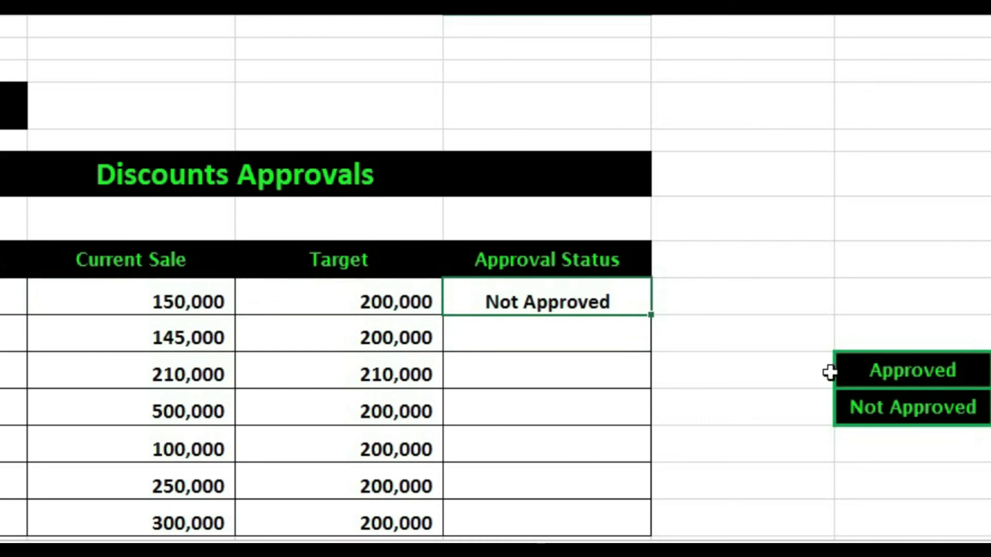
{"action": "left_click_drag", "start_coordinate": [651, 317], "coordinate": [595, 522]}
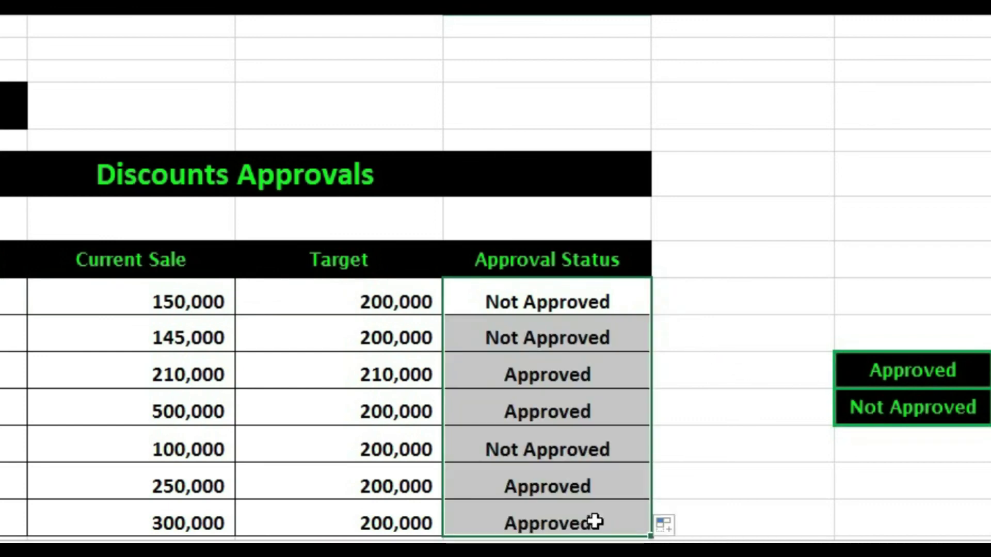
{"action": "left_click", "coordinate": [632, 367]}
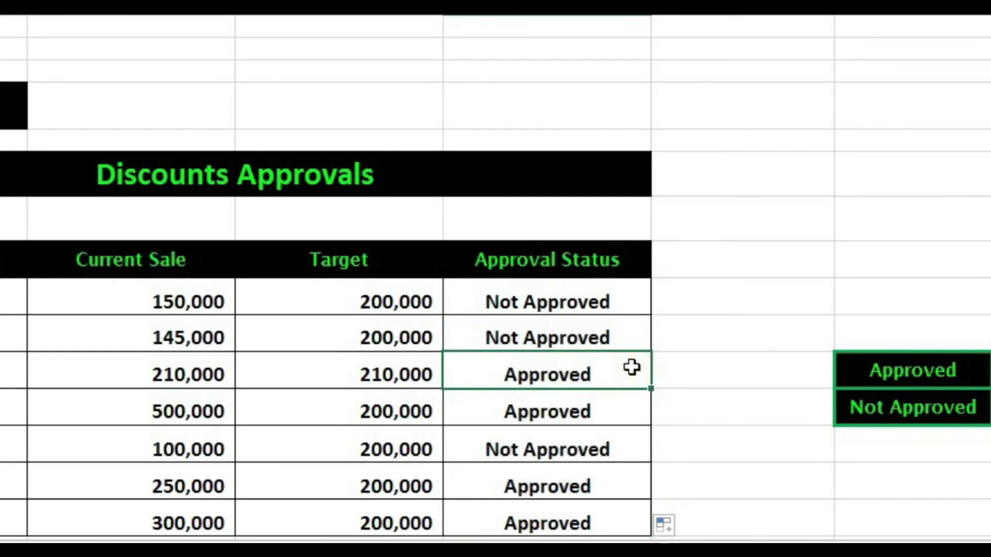